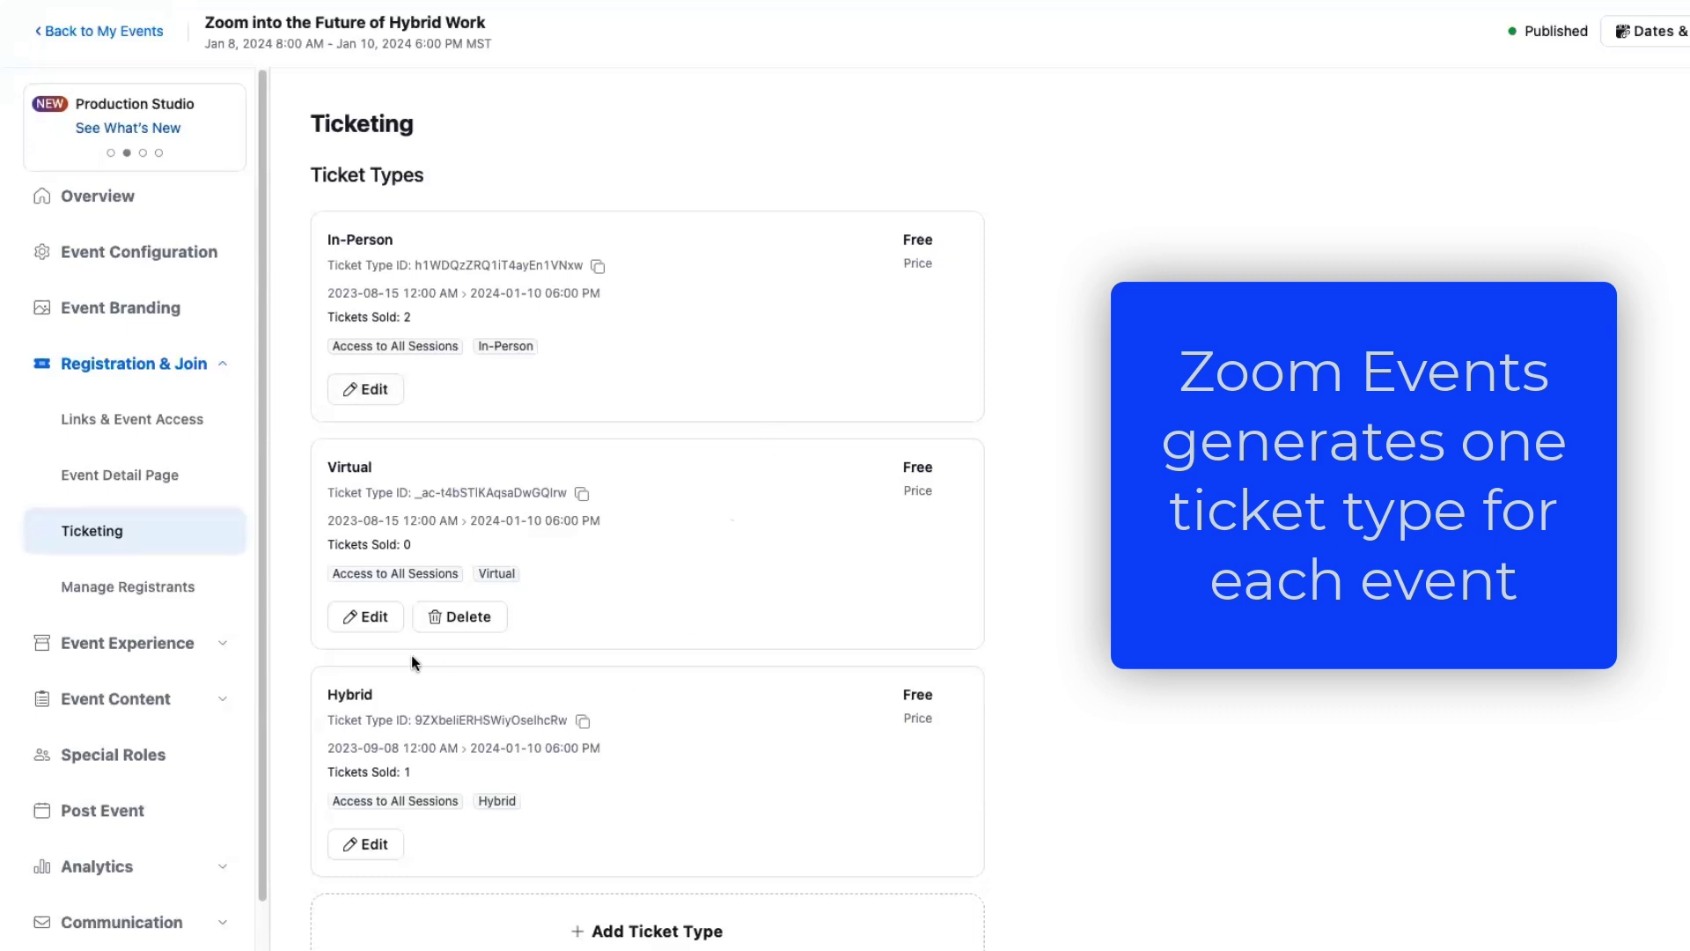
pyautogui.click(374, 619)
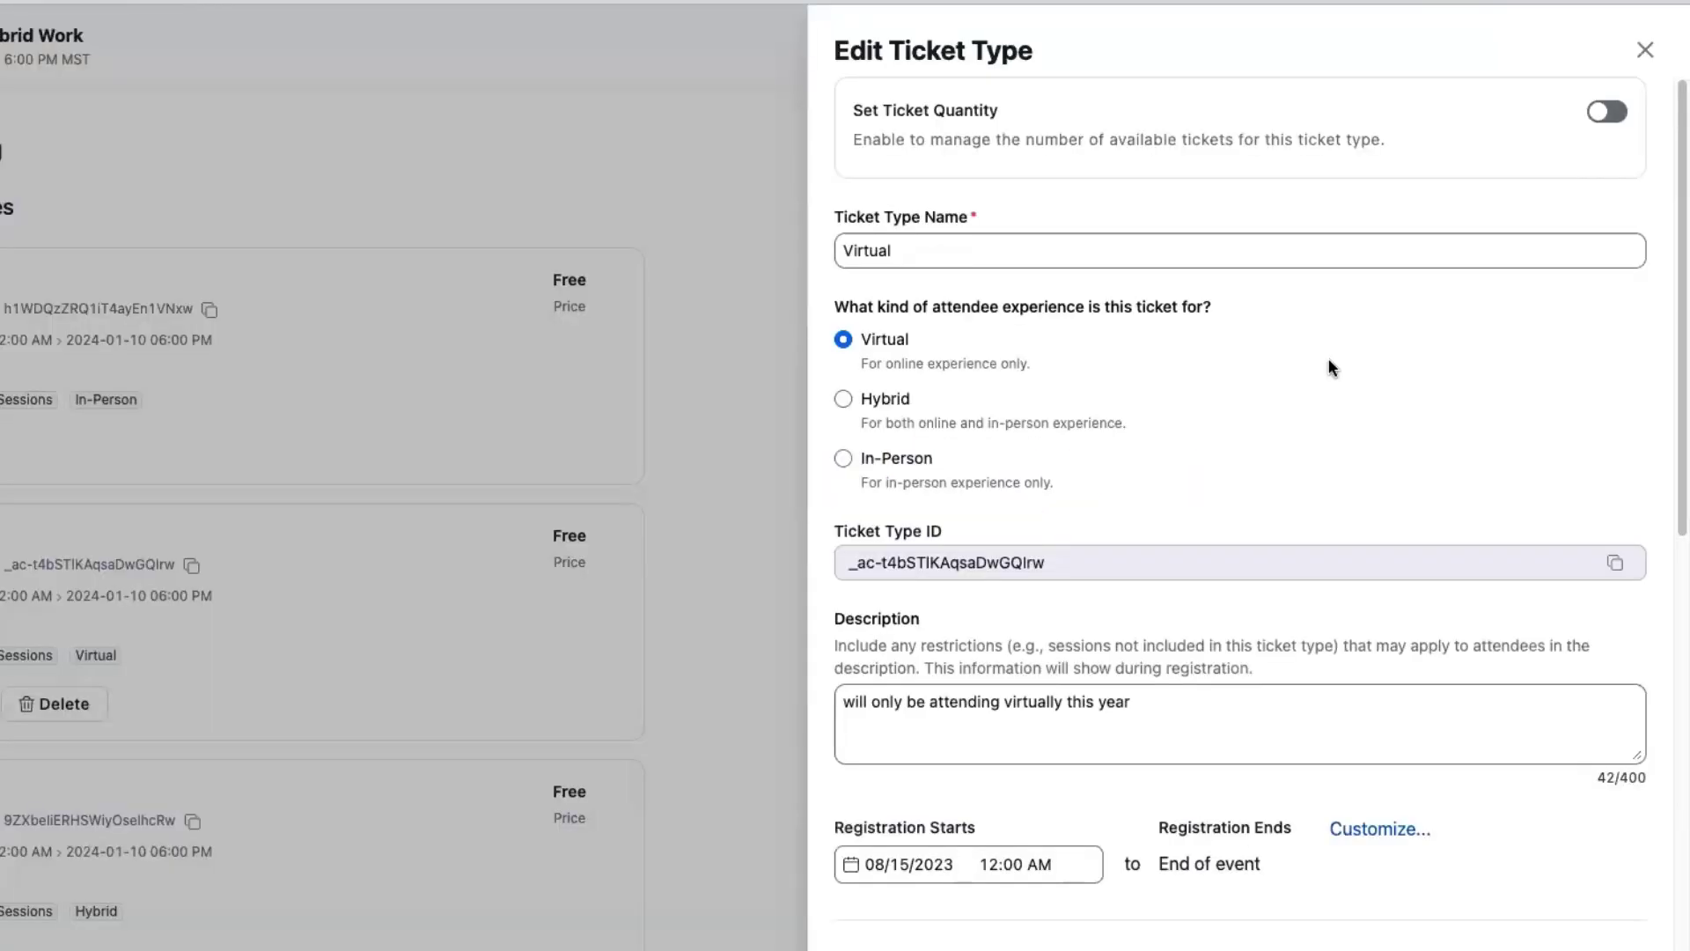
pyautogui.click(1607, 111)
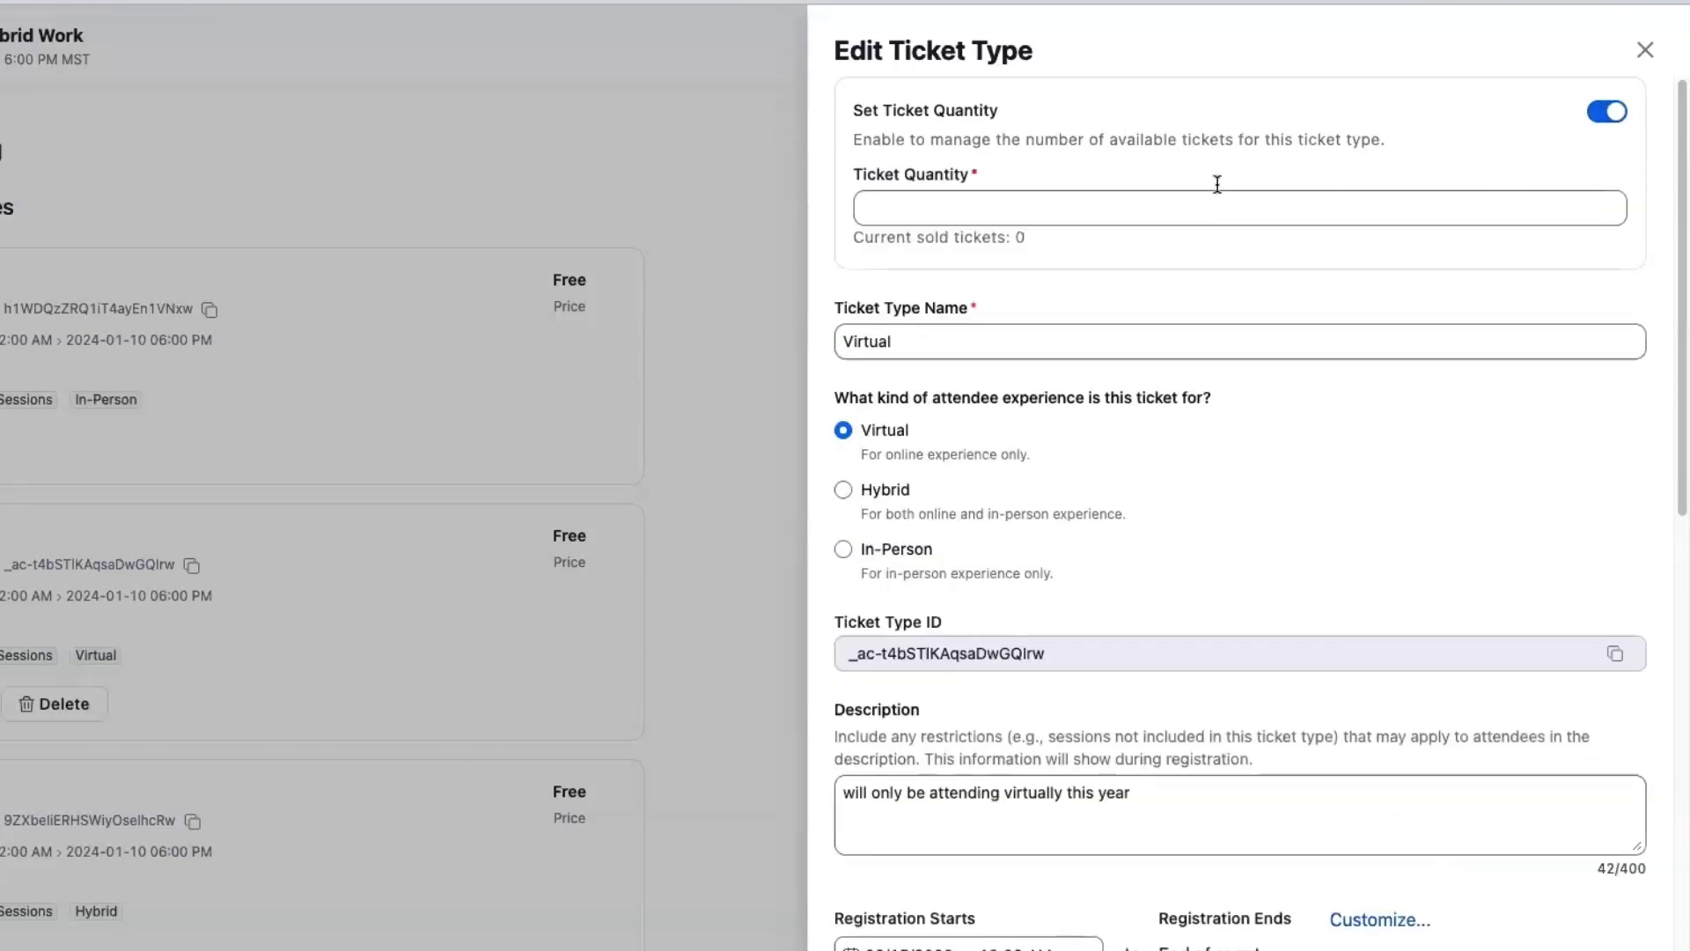
pyautogui.click(1052, 208)
pyautogui.write('100')
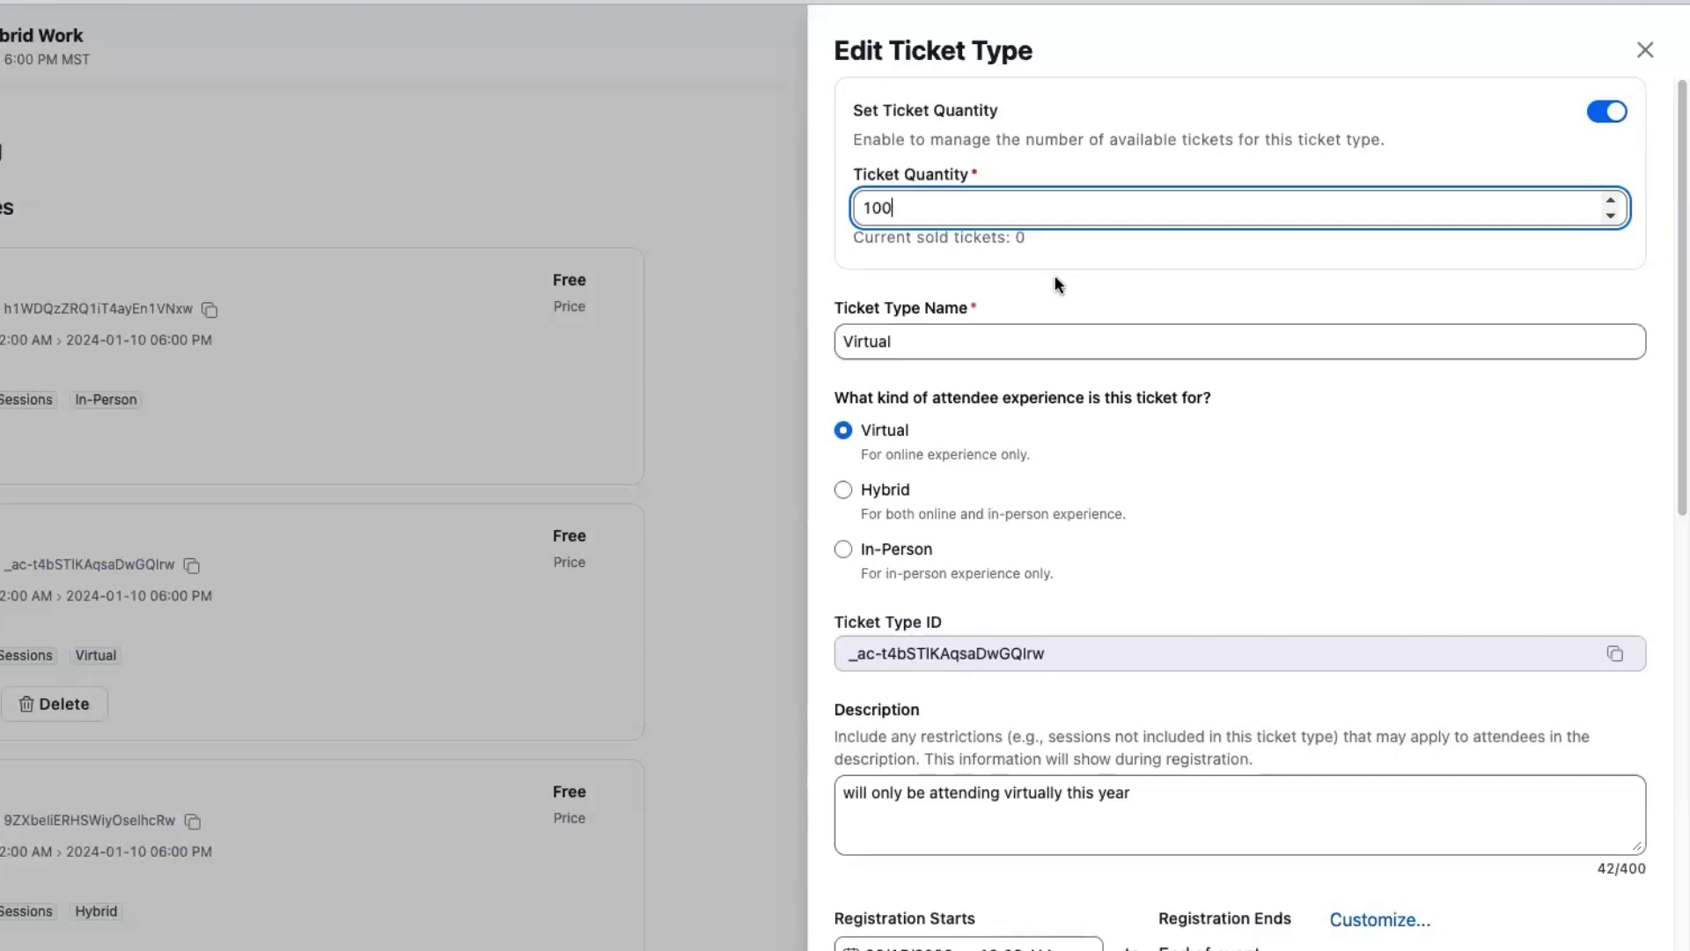
pyautogui.press('BackSpace')
pyautogui.press('BackSpace')
pyautogui.press('BackSpace')
pyautogui.click(1611, 116)
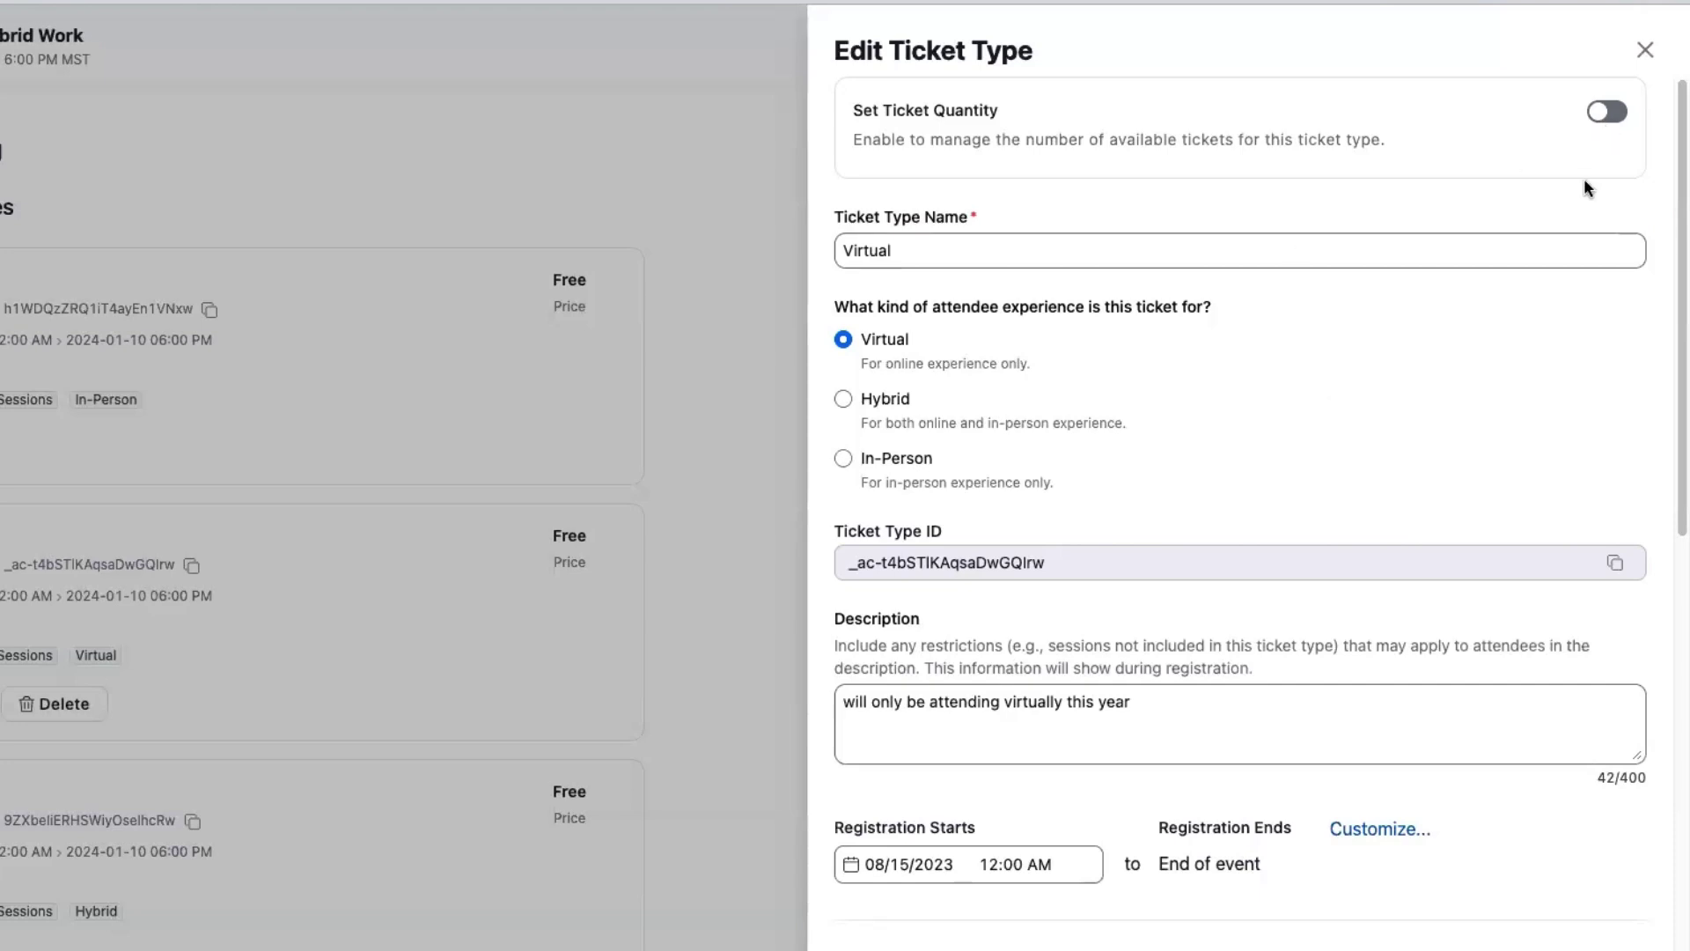
pyautogui.scroll(-1, 1400, 350)
pyautogui.scroll(-1, 1400, 350)
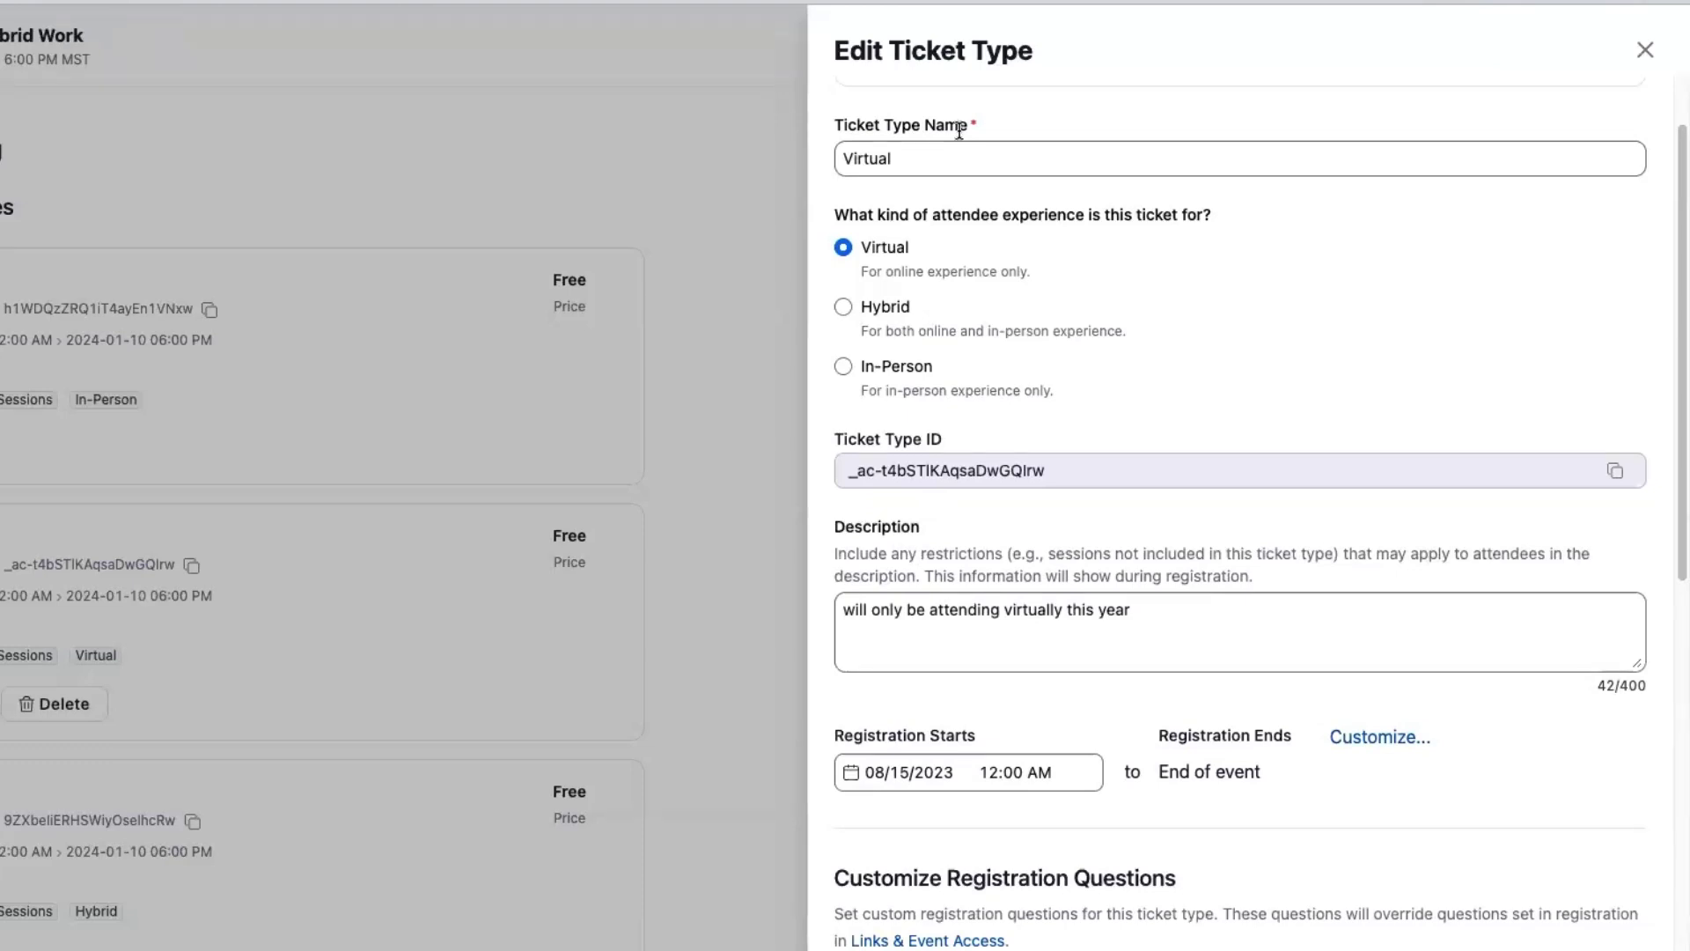
pyautogui.scroll(-1, 856, 229)
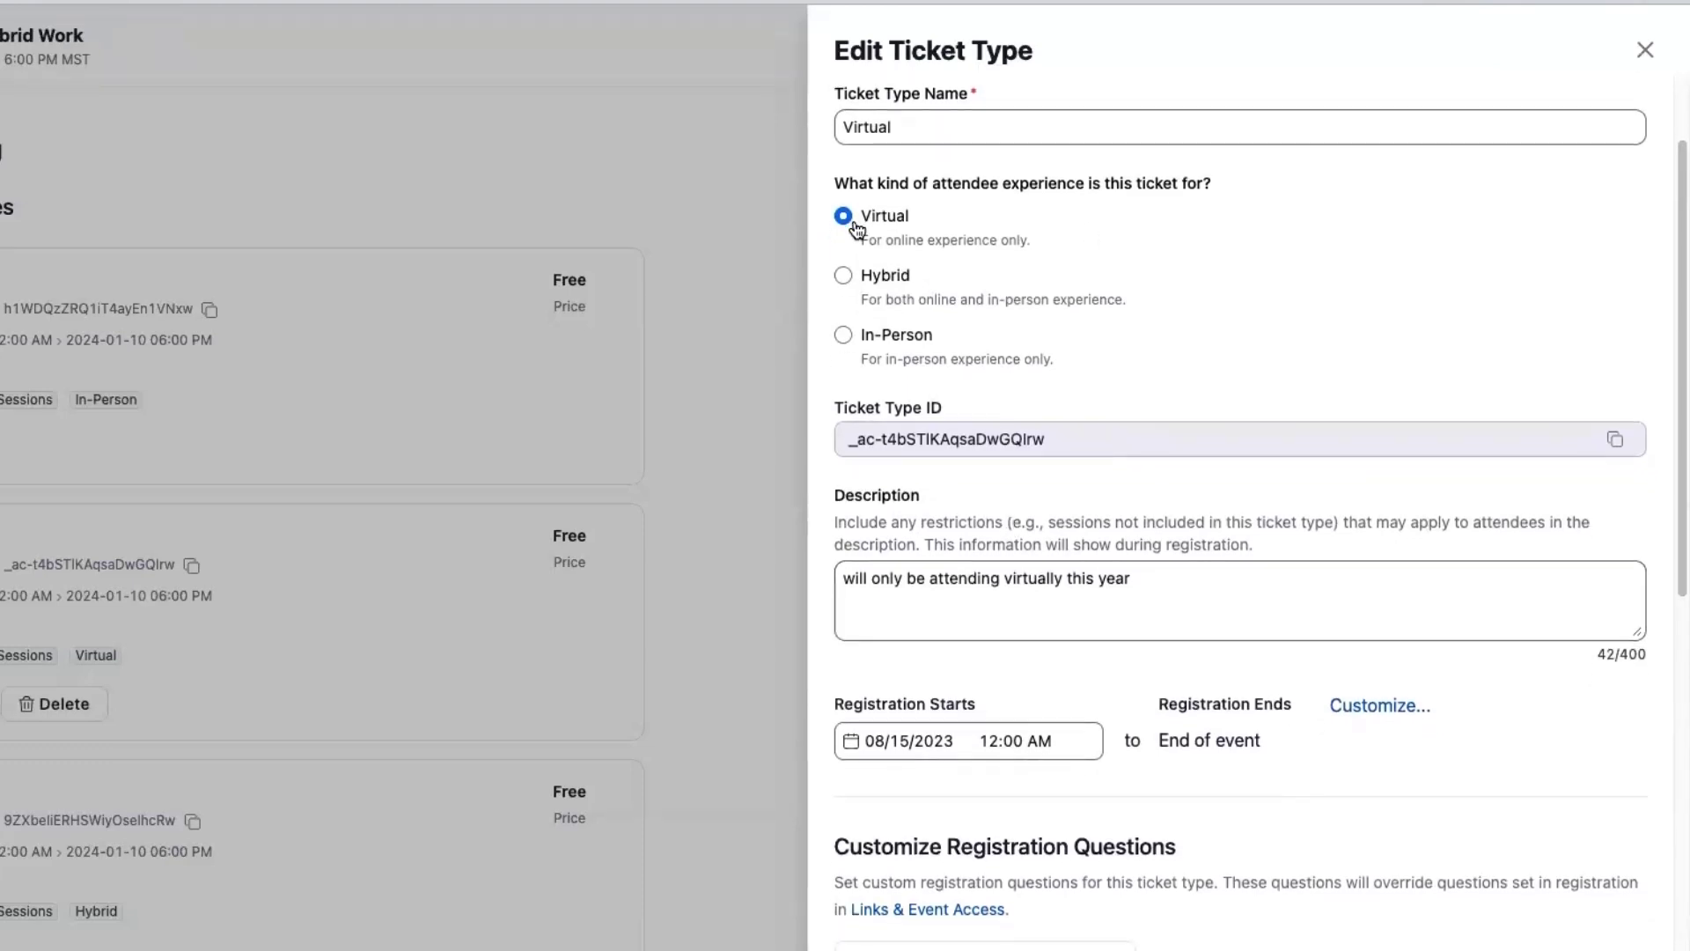
pyautogui.scroll(-3, 1218, 366)
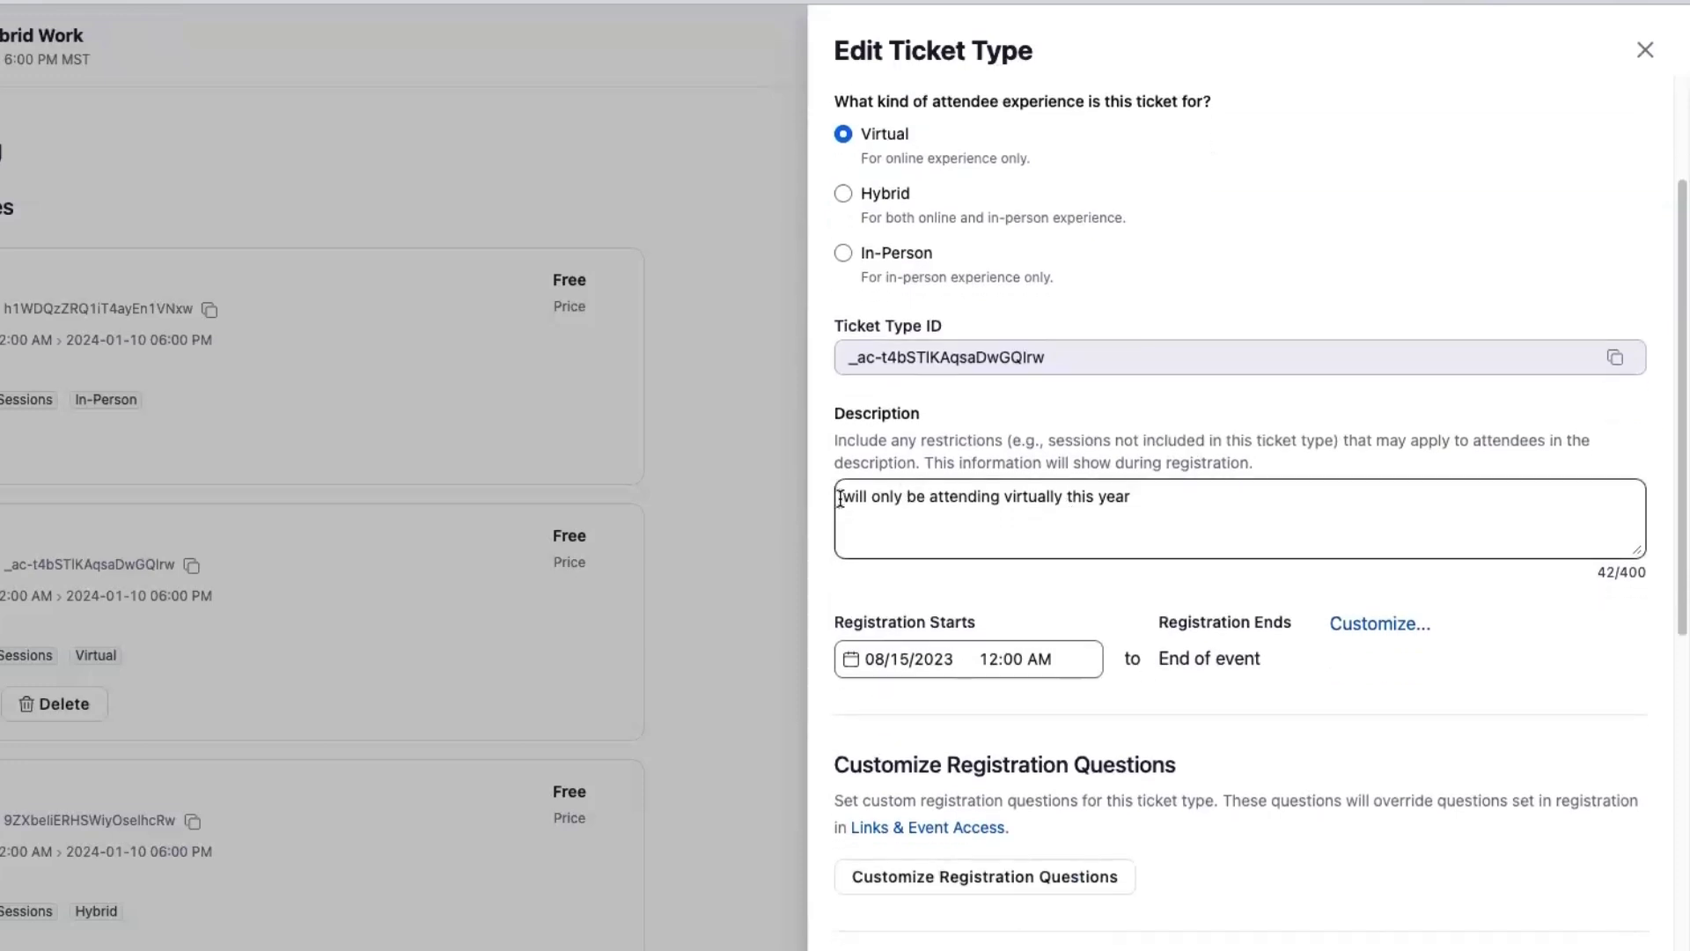
pyautogui.moveTo(840, 498); pyautogui.dragTo(1168, 511)
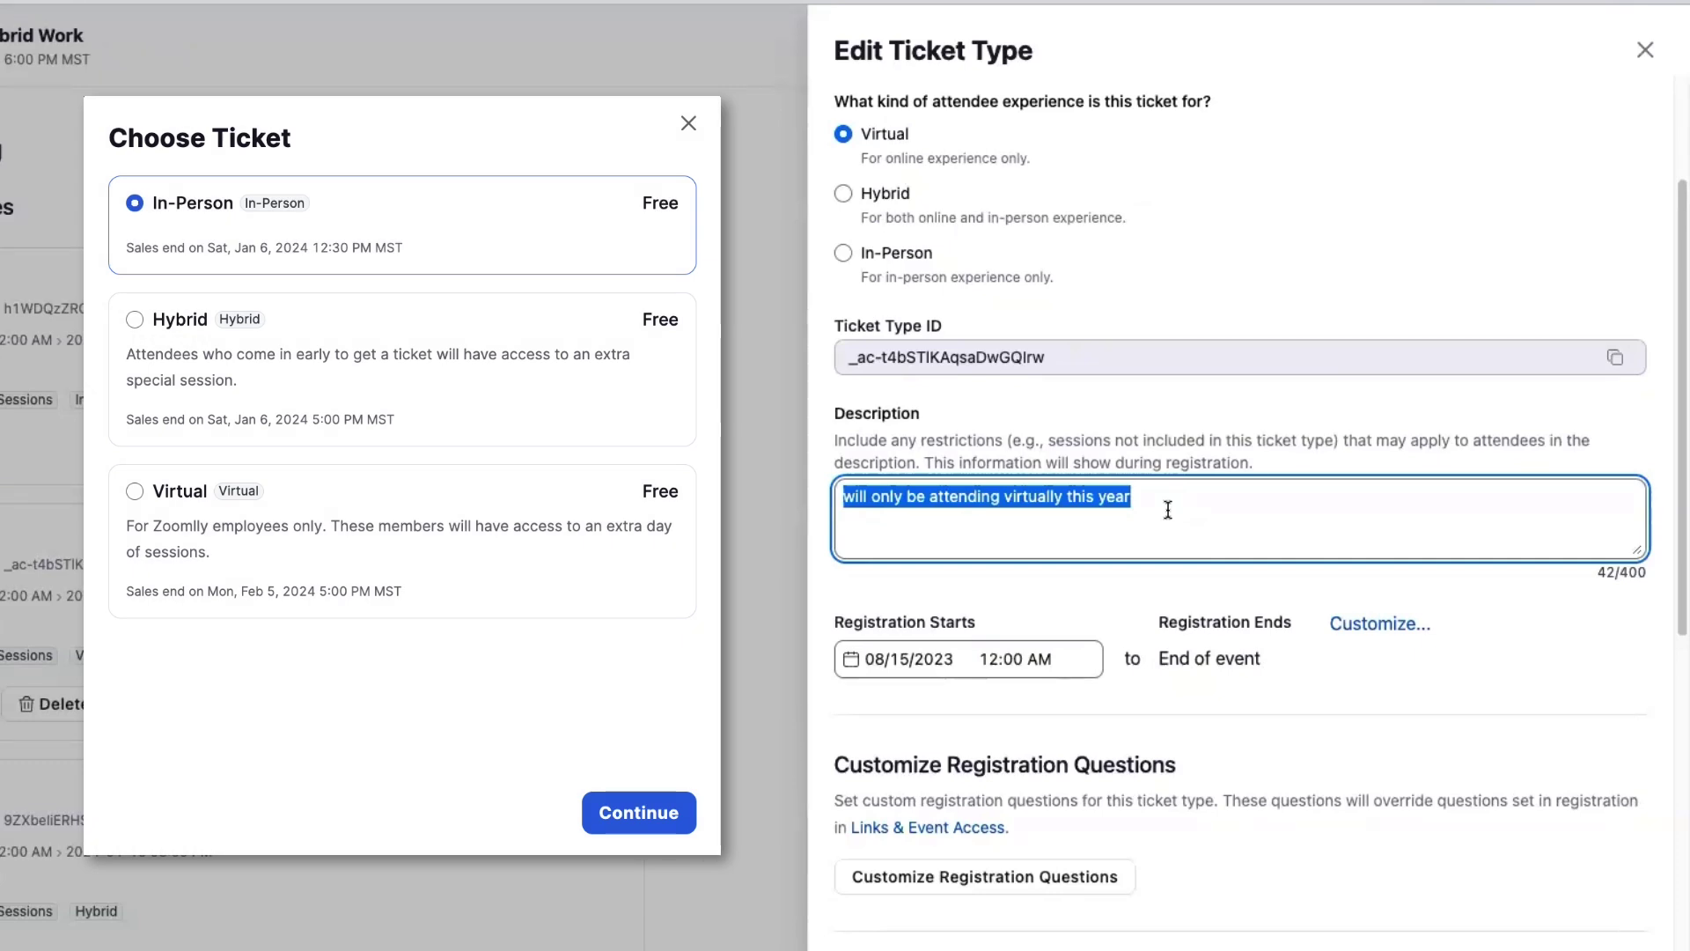
pyautogui.scroll(-5, 1182, 468)
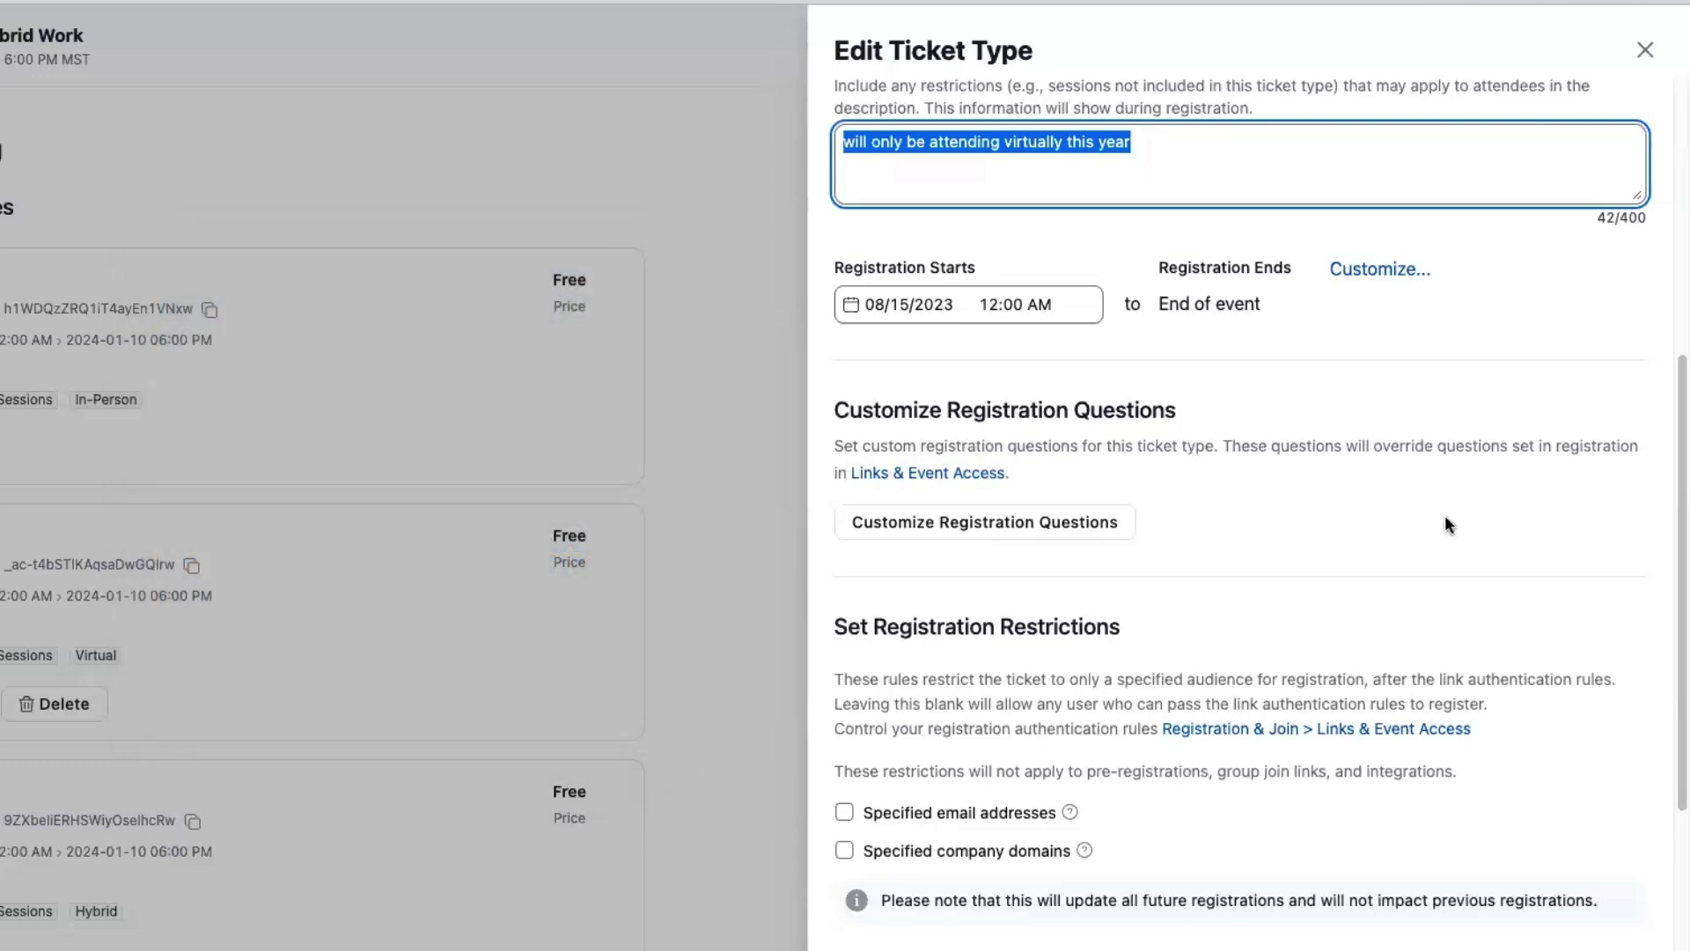
# Step: Open Edit Permissions under Configure Attendee Permissions for the Virtual ticket
pyautogui.moveTo(1158, 302); pyautogui.dragTo(1330, 320)
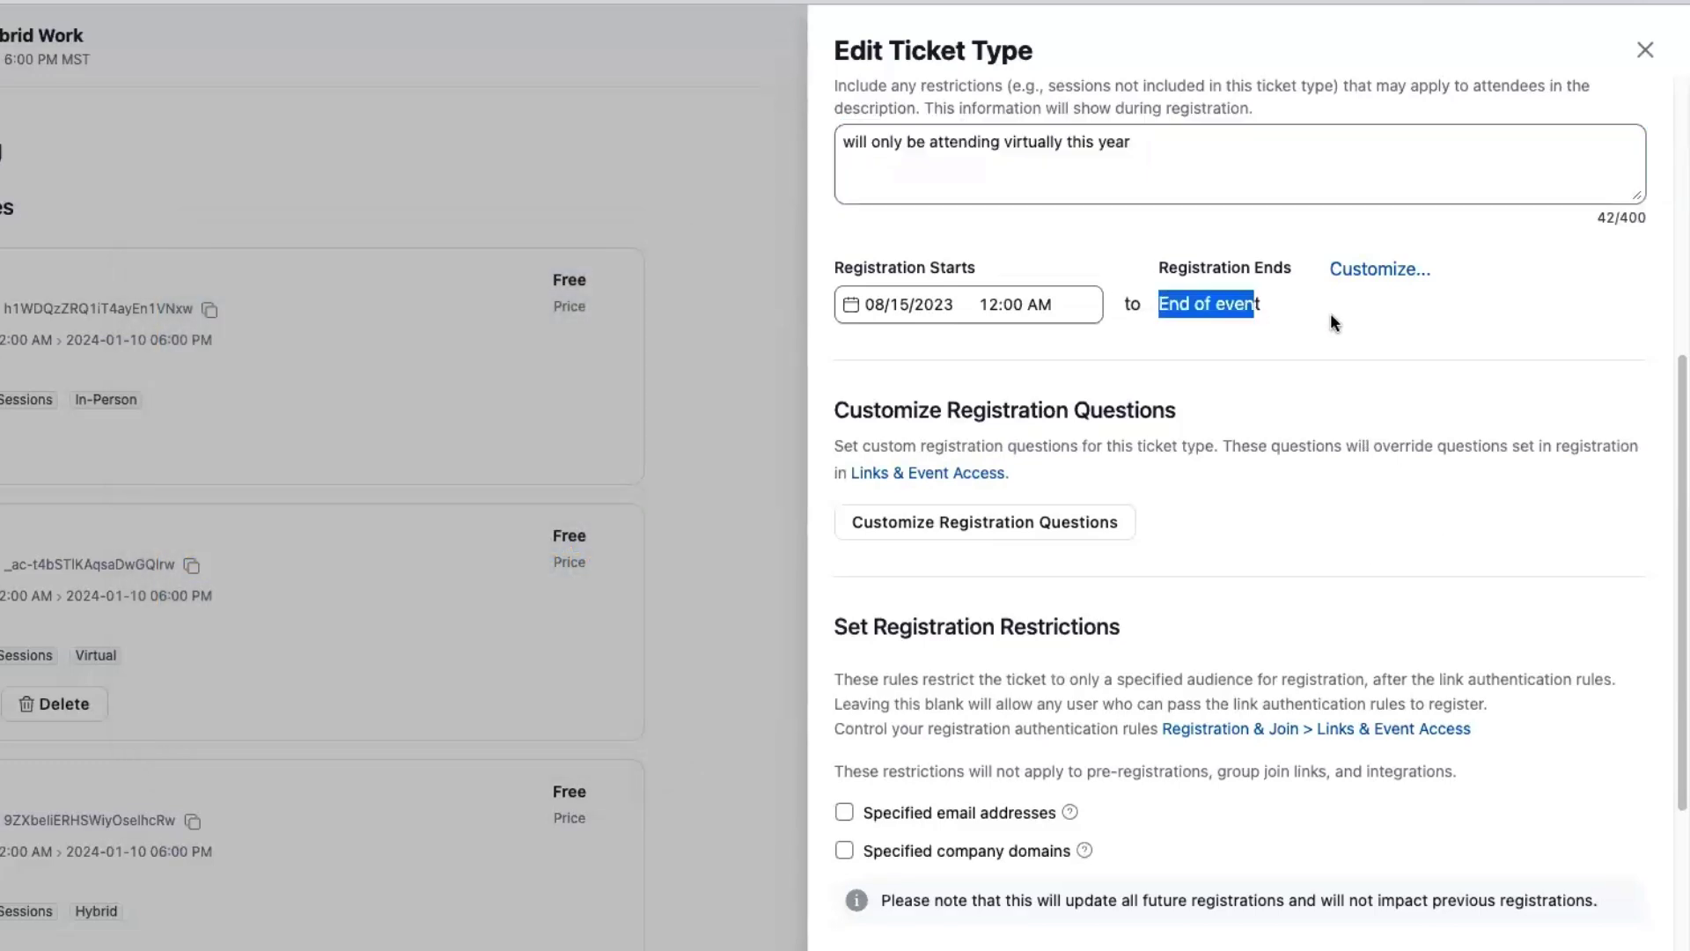
pyautogui.click(1328, 320)
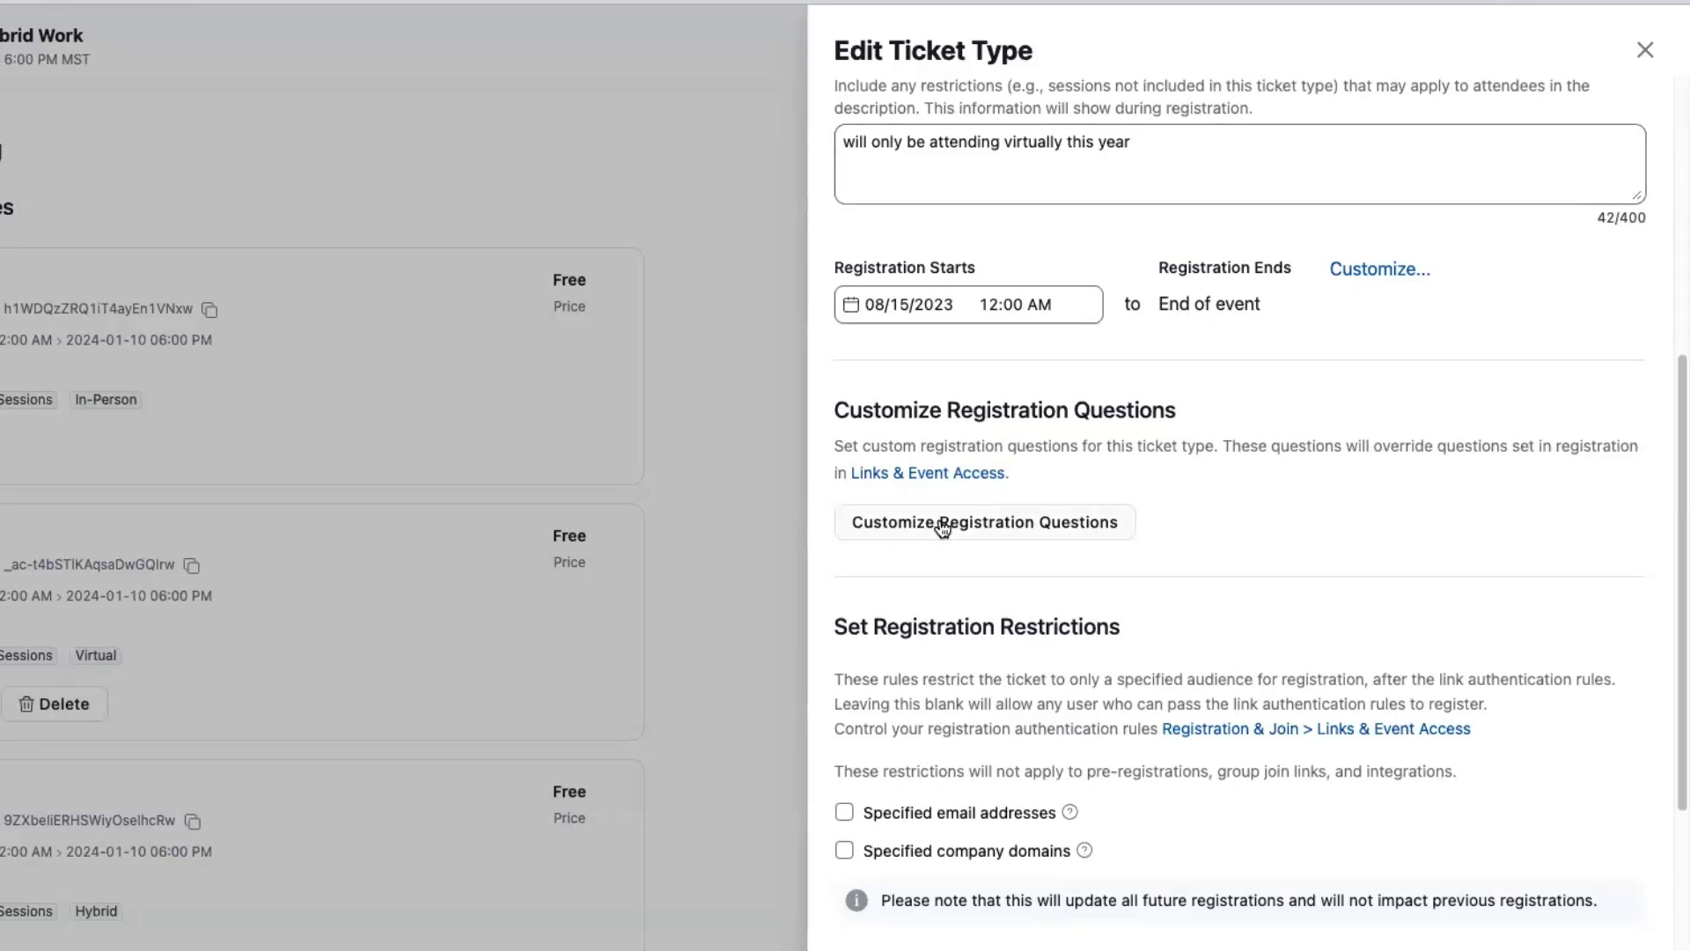
pyautogui.scroll(-3, 1147, 520)
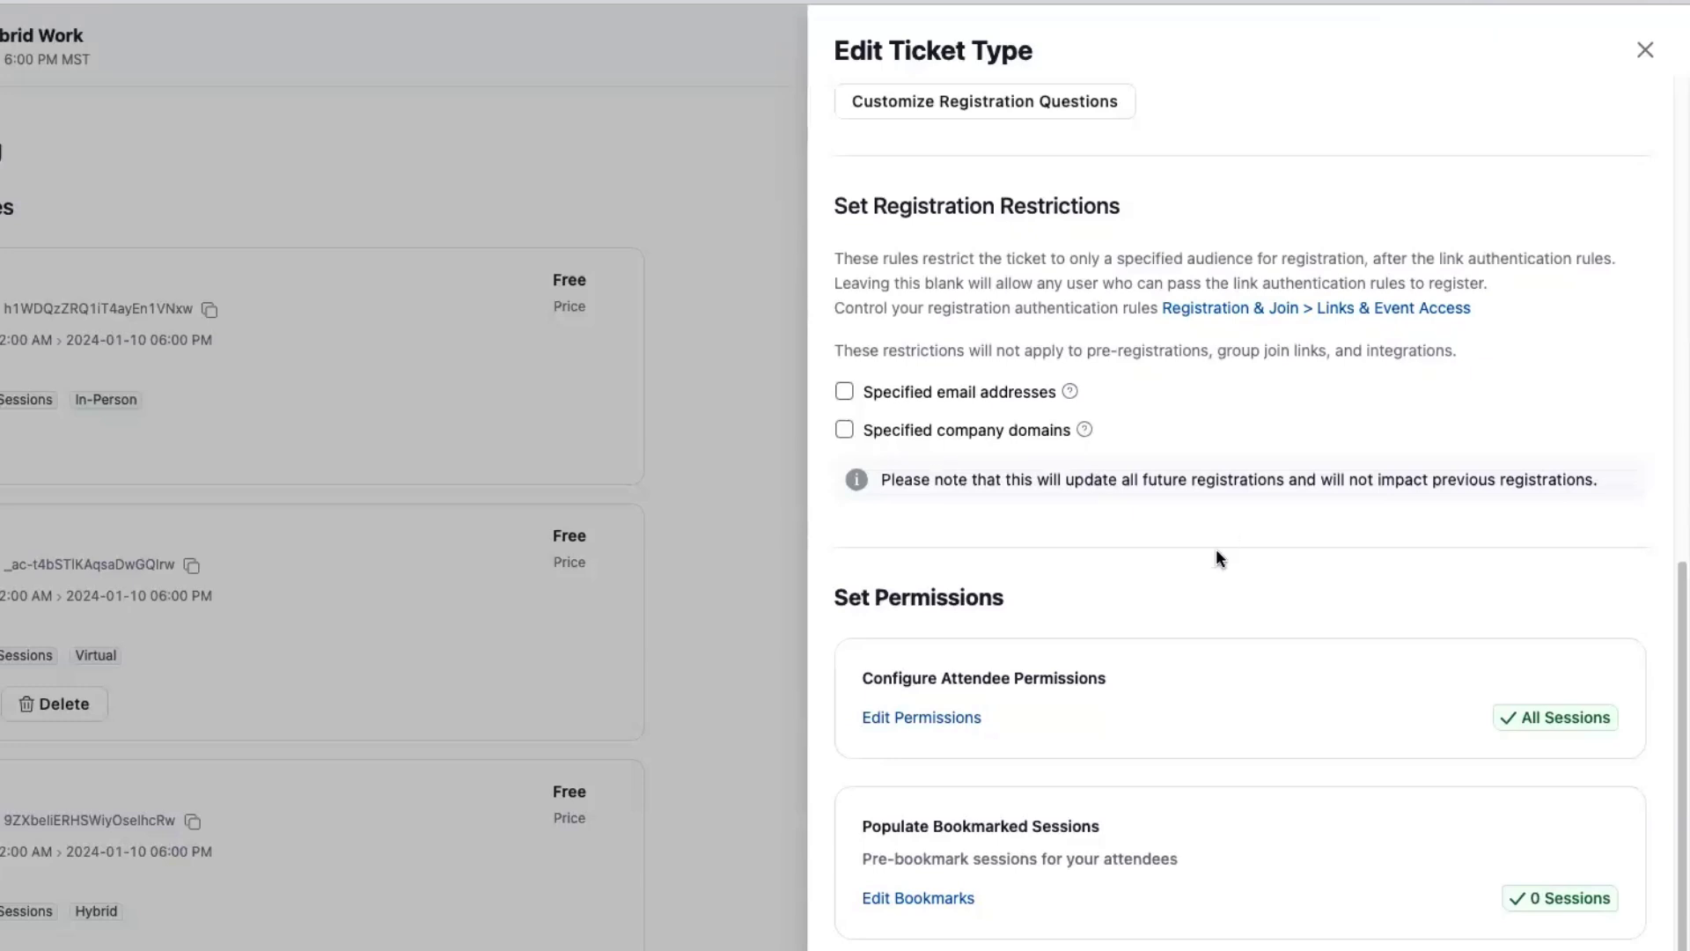
pyautogui.click(931, 720)
# Step: Limit the Virtual ticket to specific sessions, then start pre-registering guests from Registrants
pyautogui.click(907, 155)
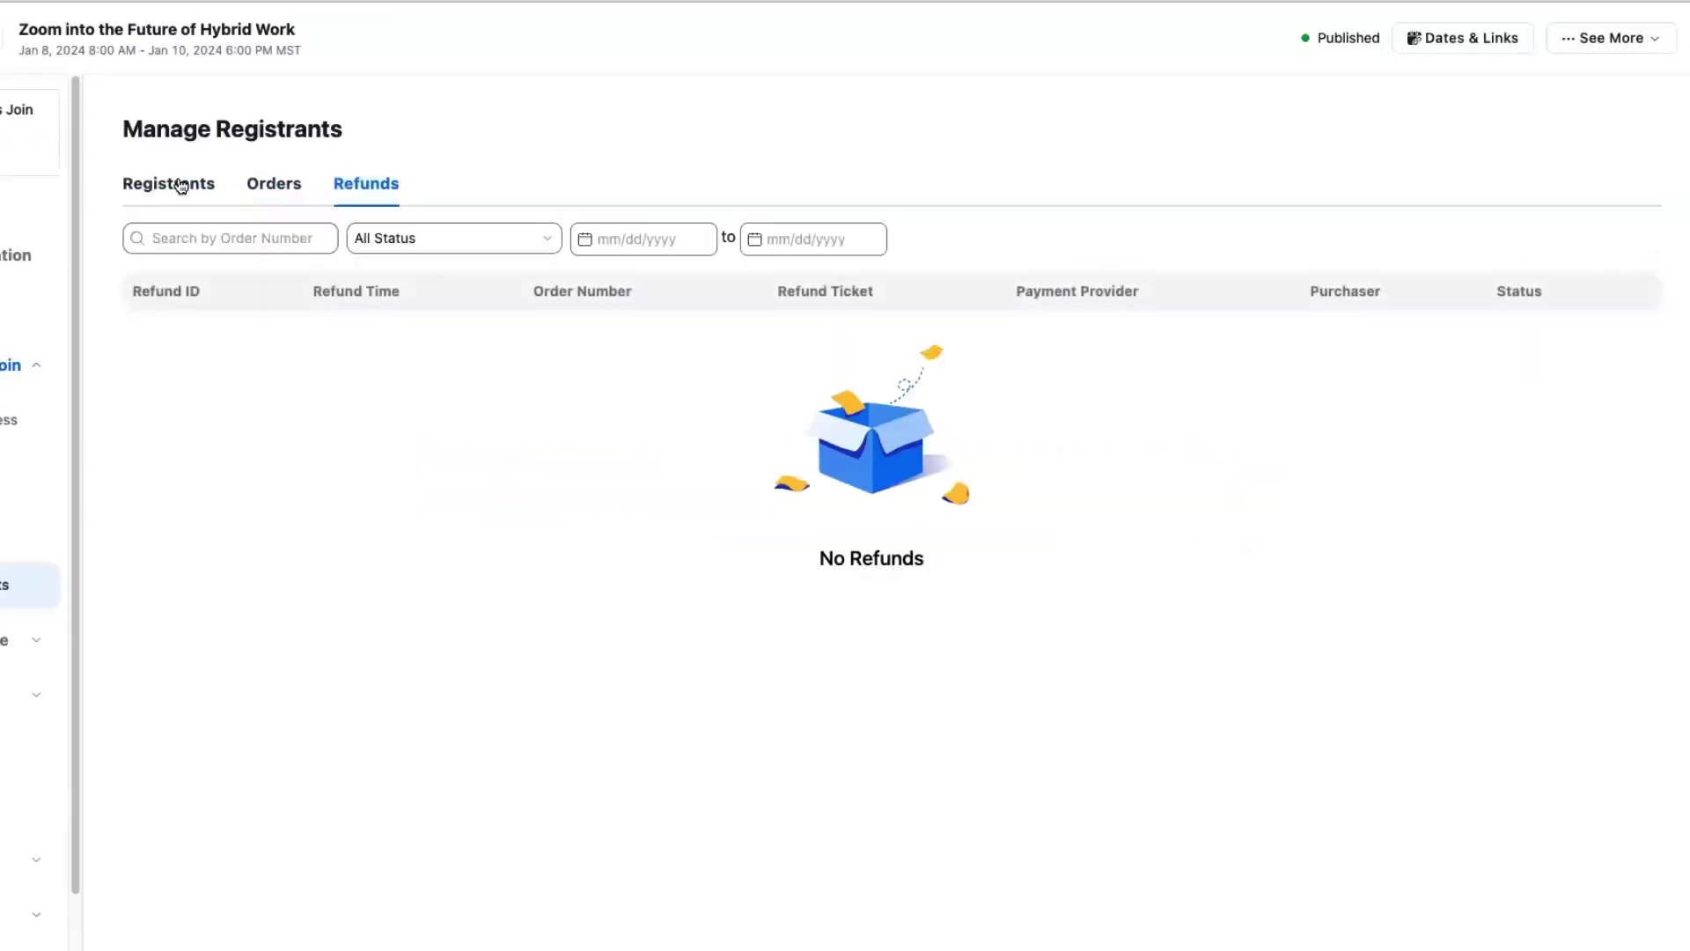
pyautogui.click(177, 182)
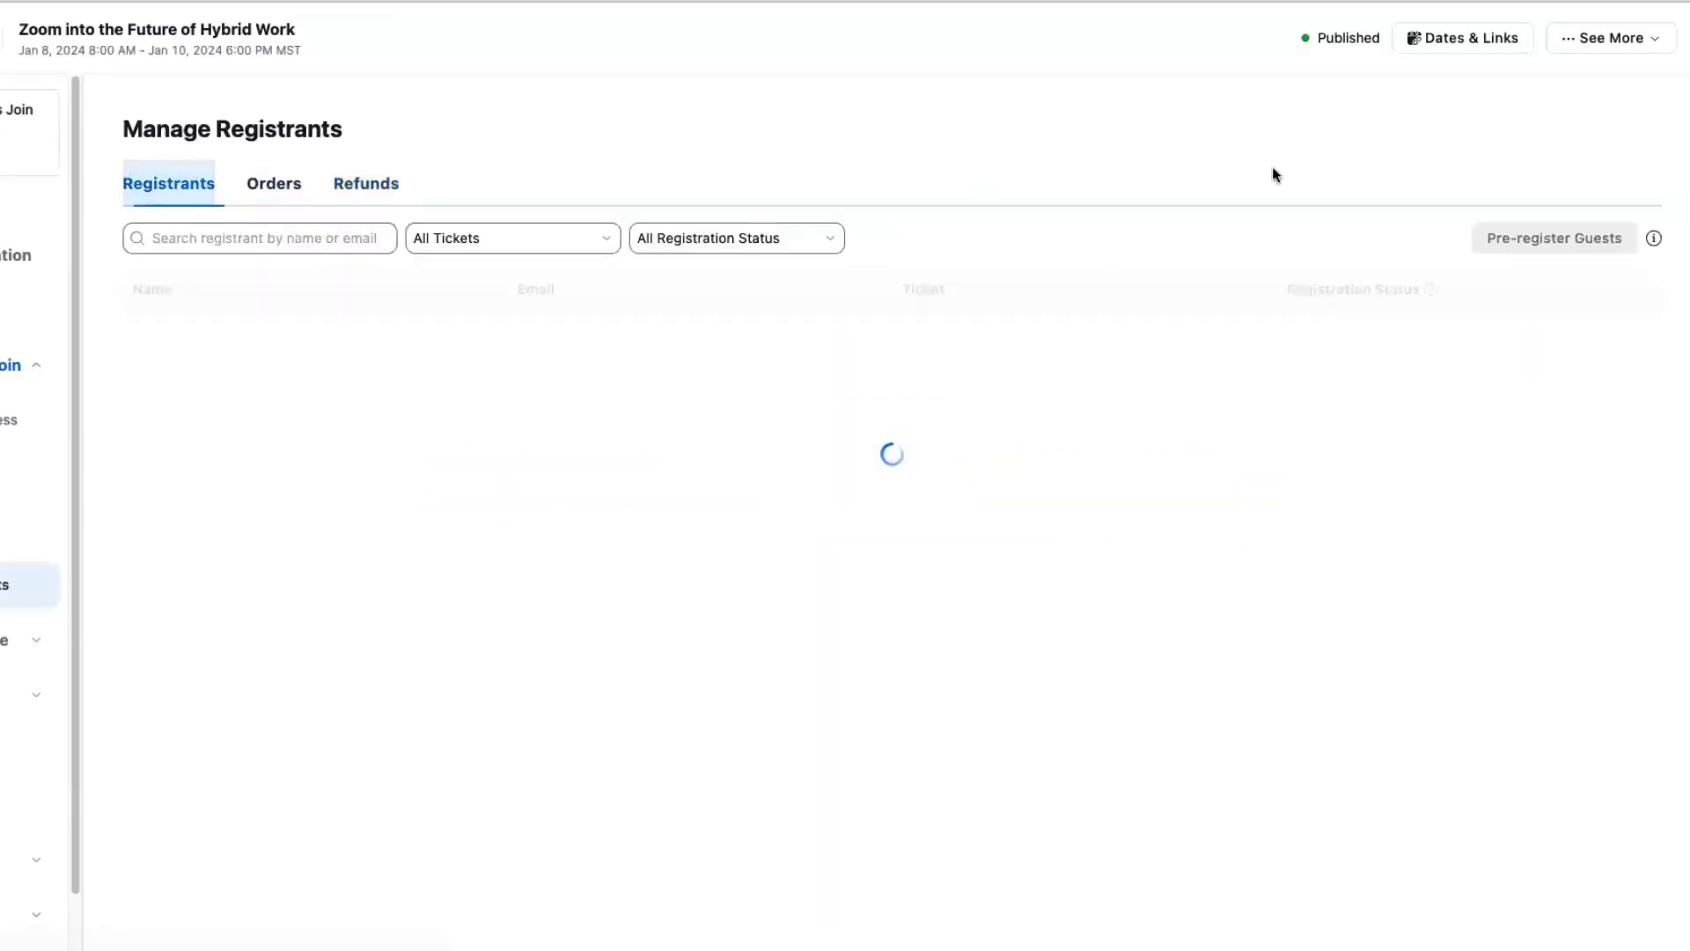
pyautogui.click(1541, 240)
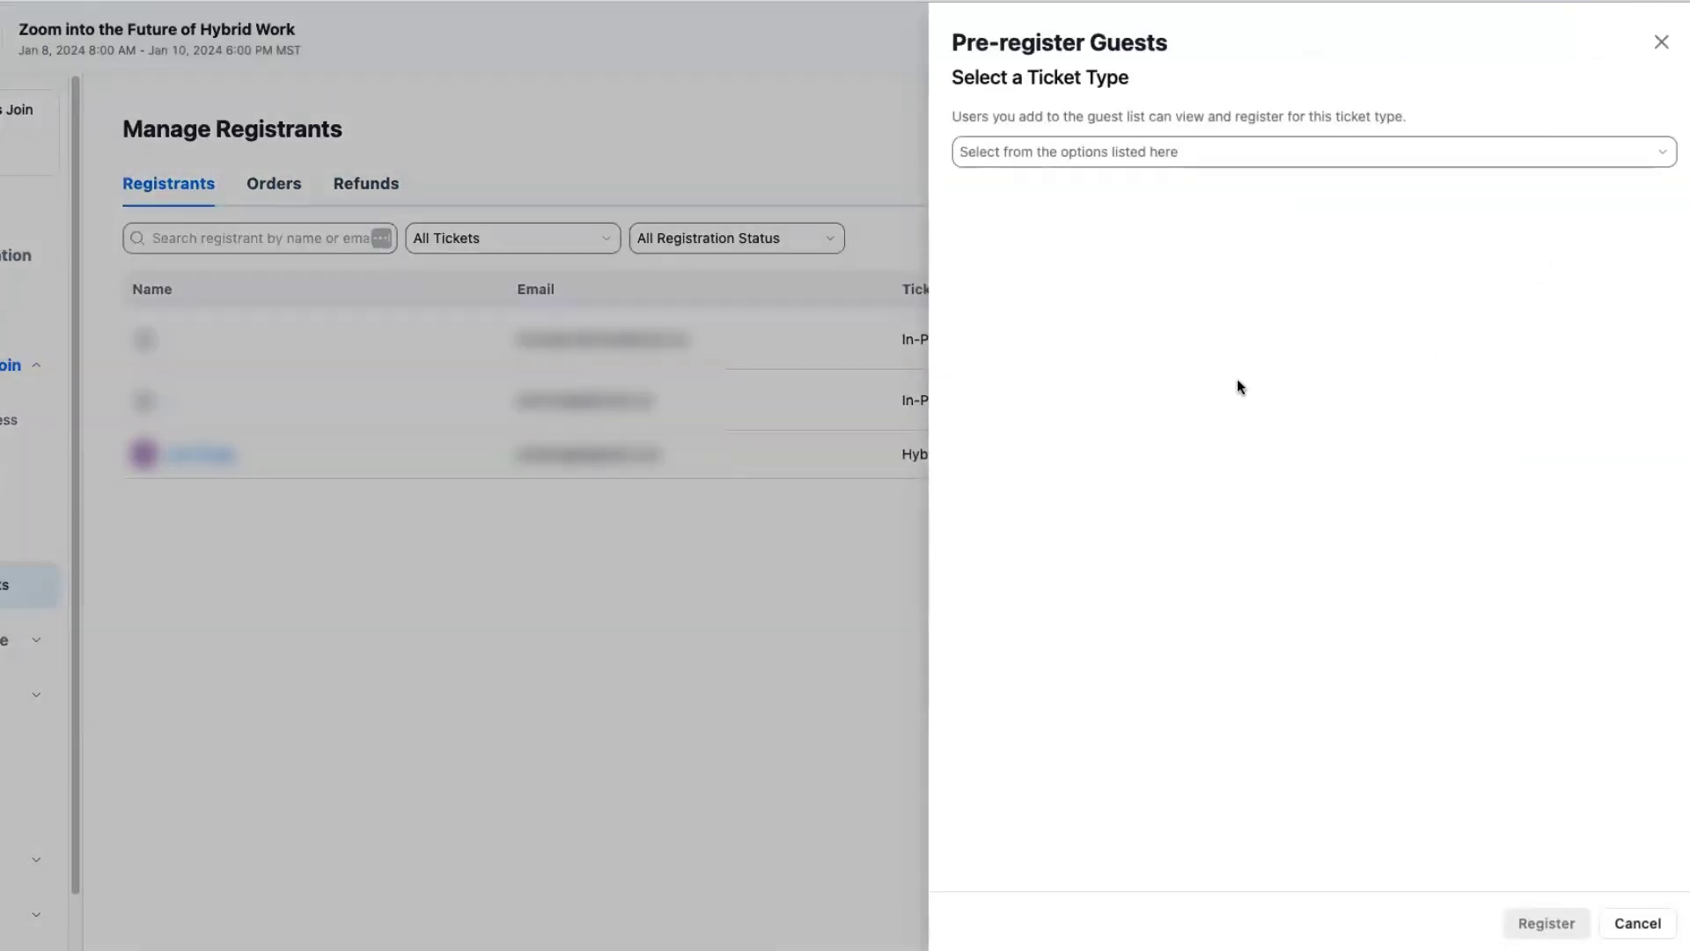
# Step: Give the guest the Virtual ticket type, switched from Hybrid, with Non-Zoom user access
pyautogui.click(1143, 151)
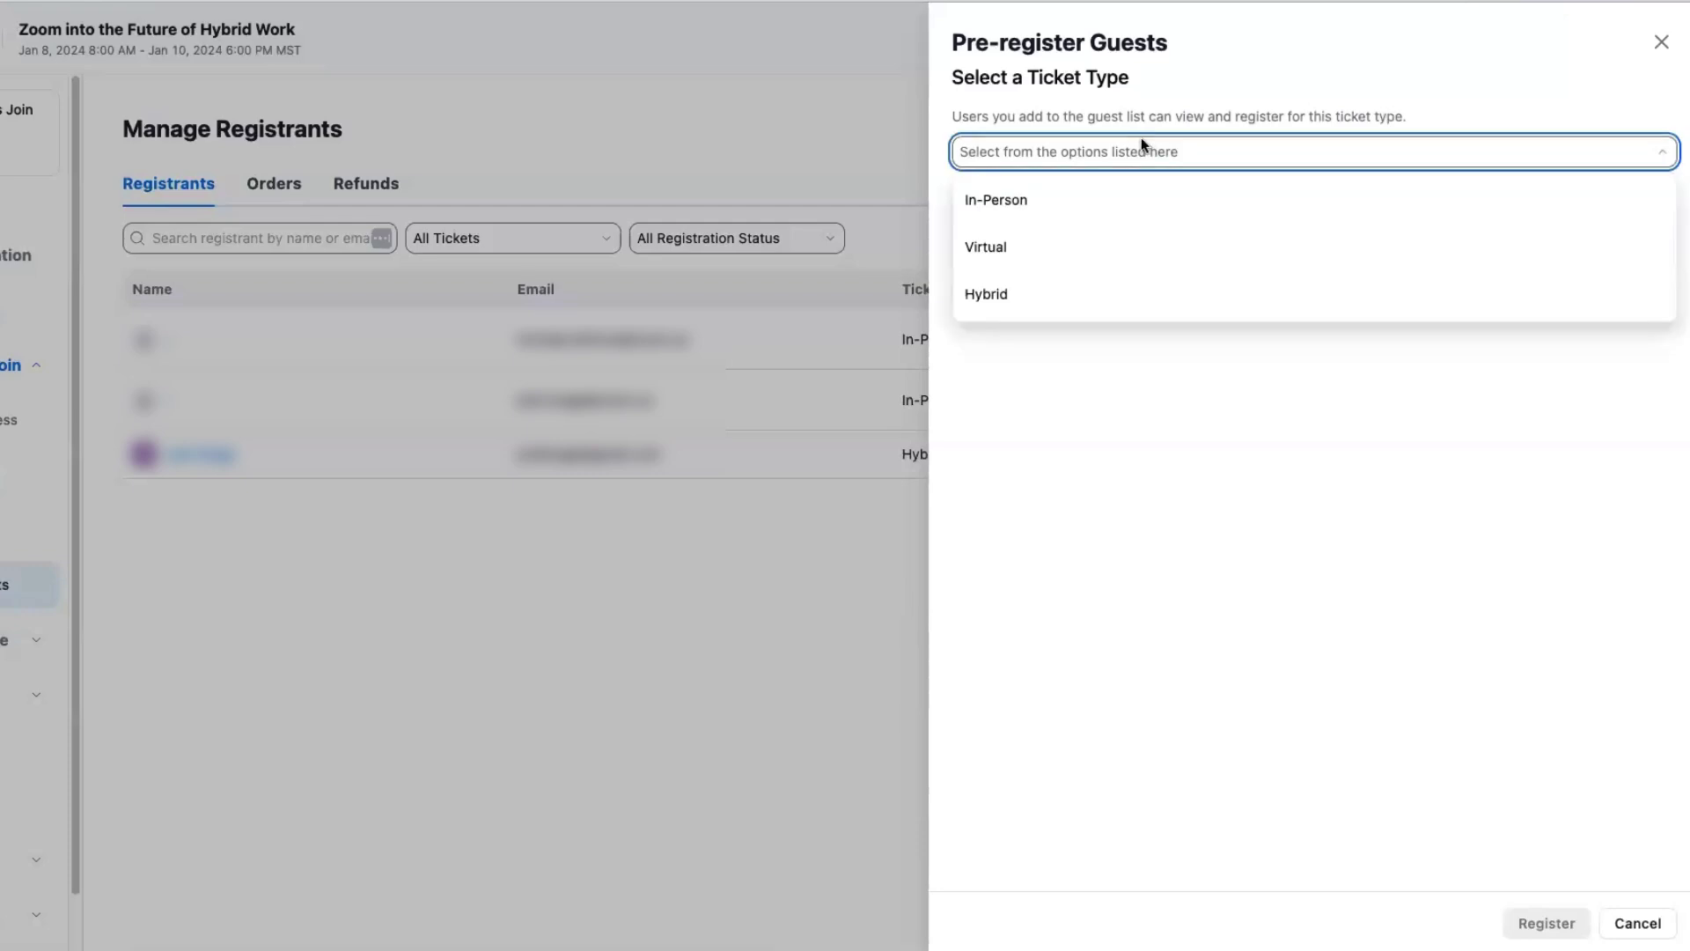
pyautogui.click(1091, 292)
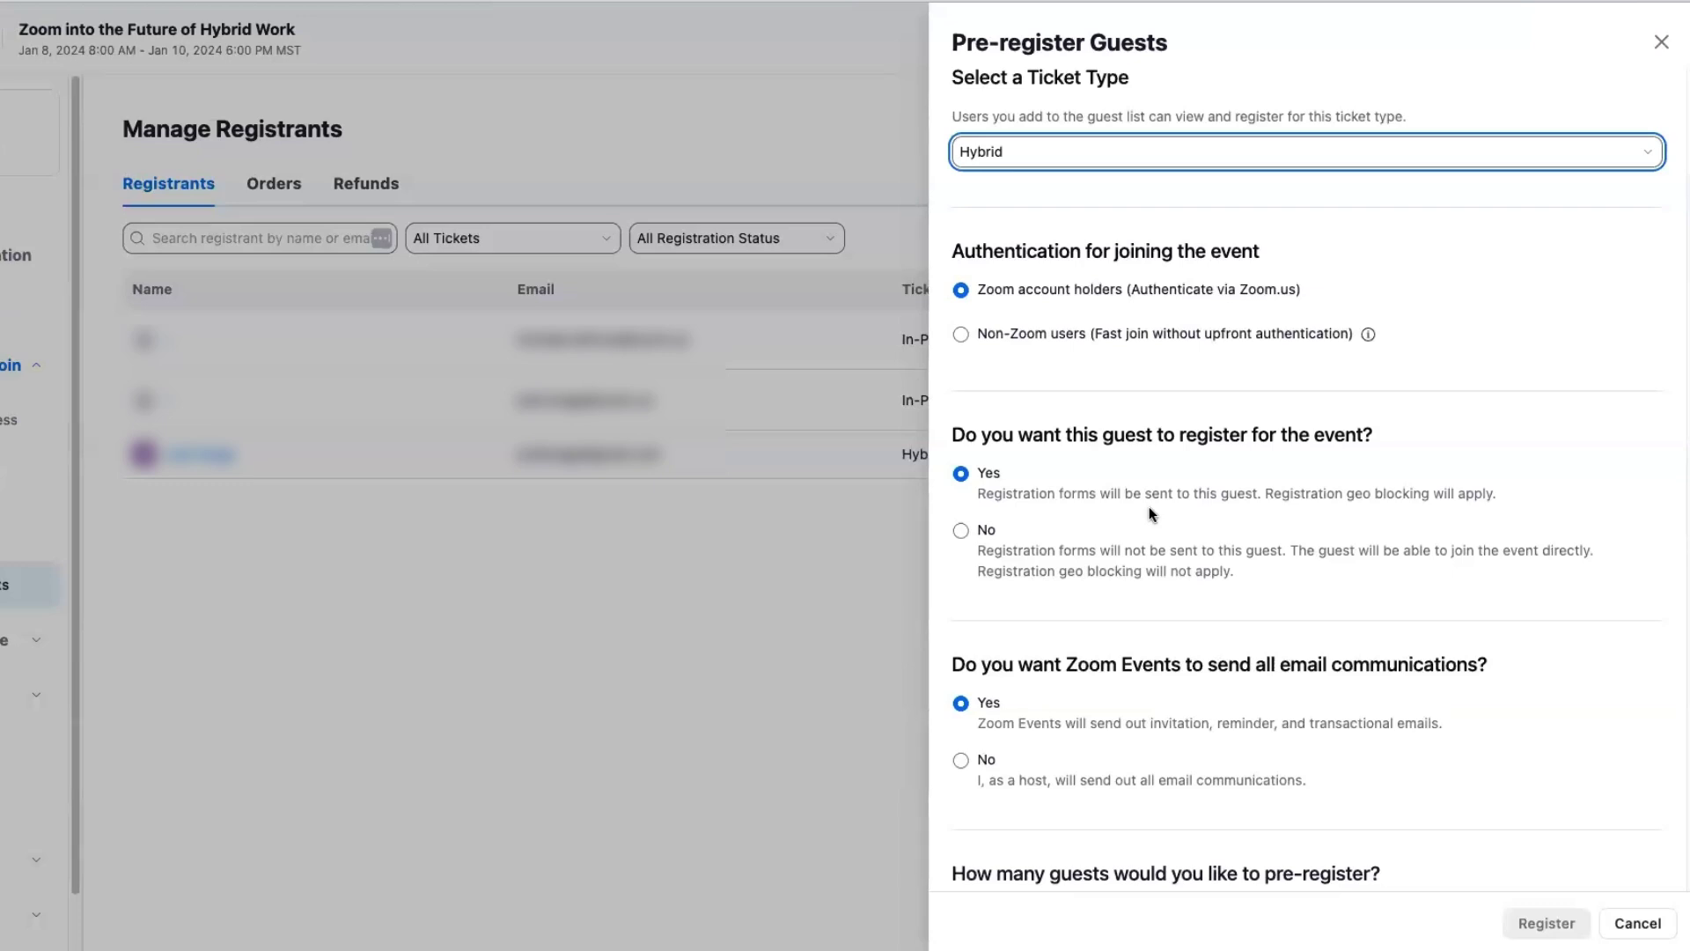
pyautogui.click(1022, 166)
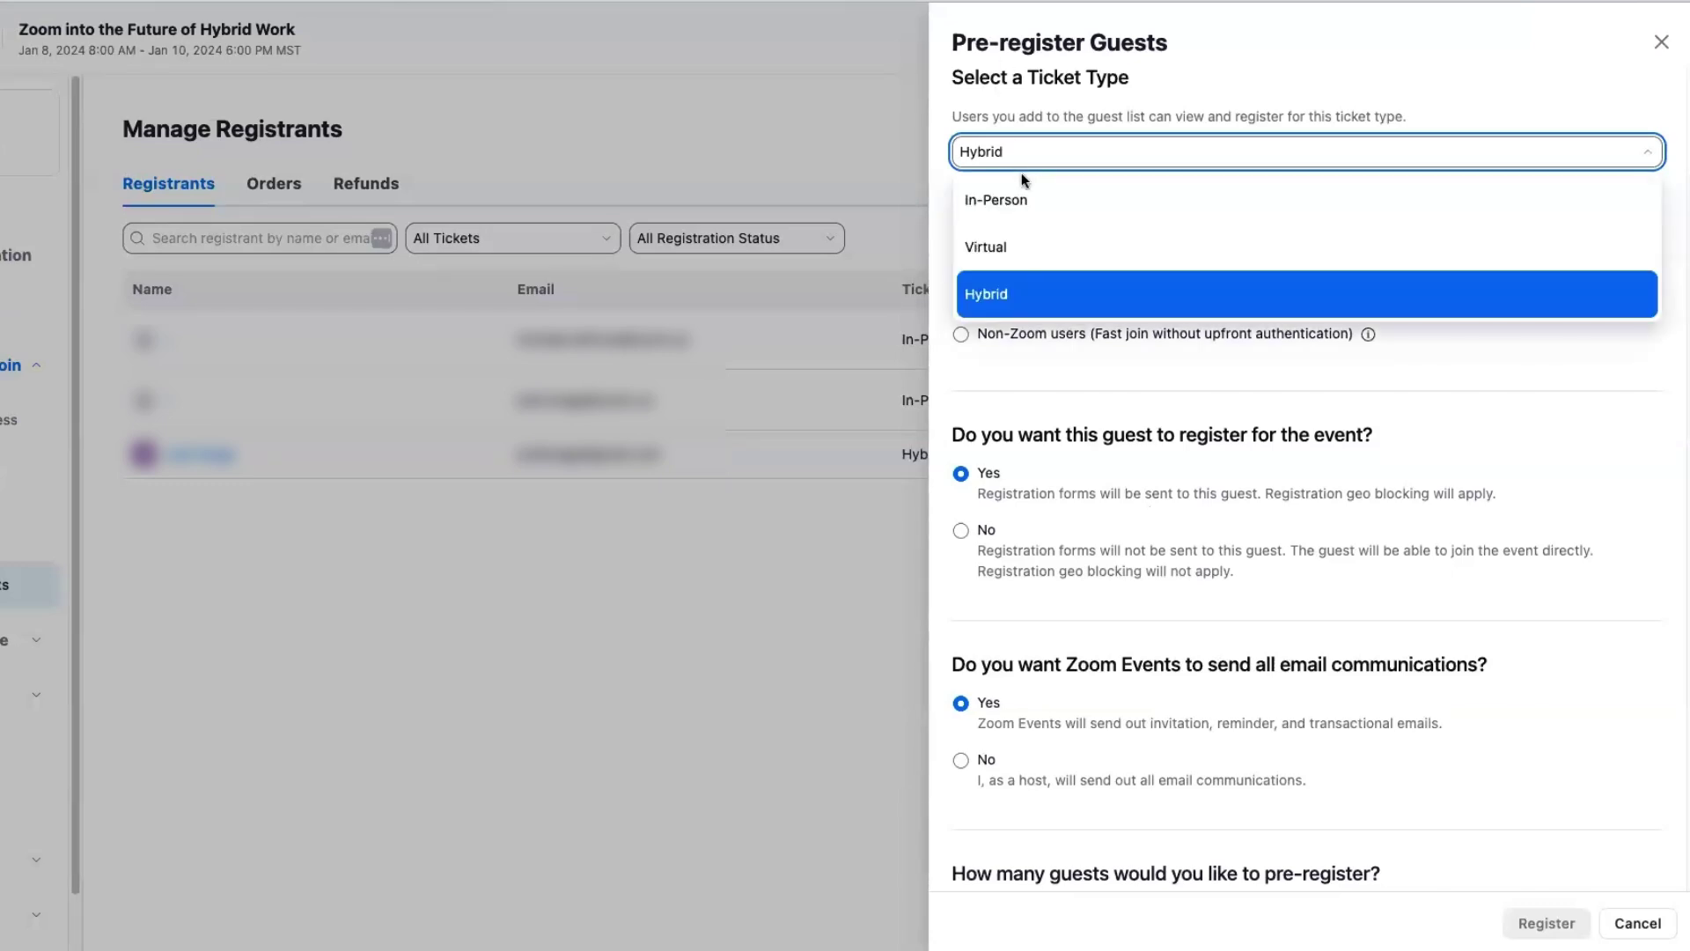
pyautogui.click(1021, 255)
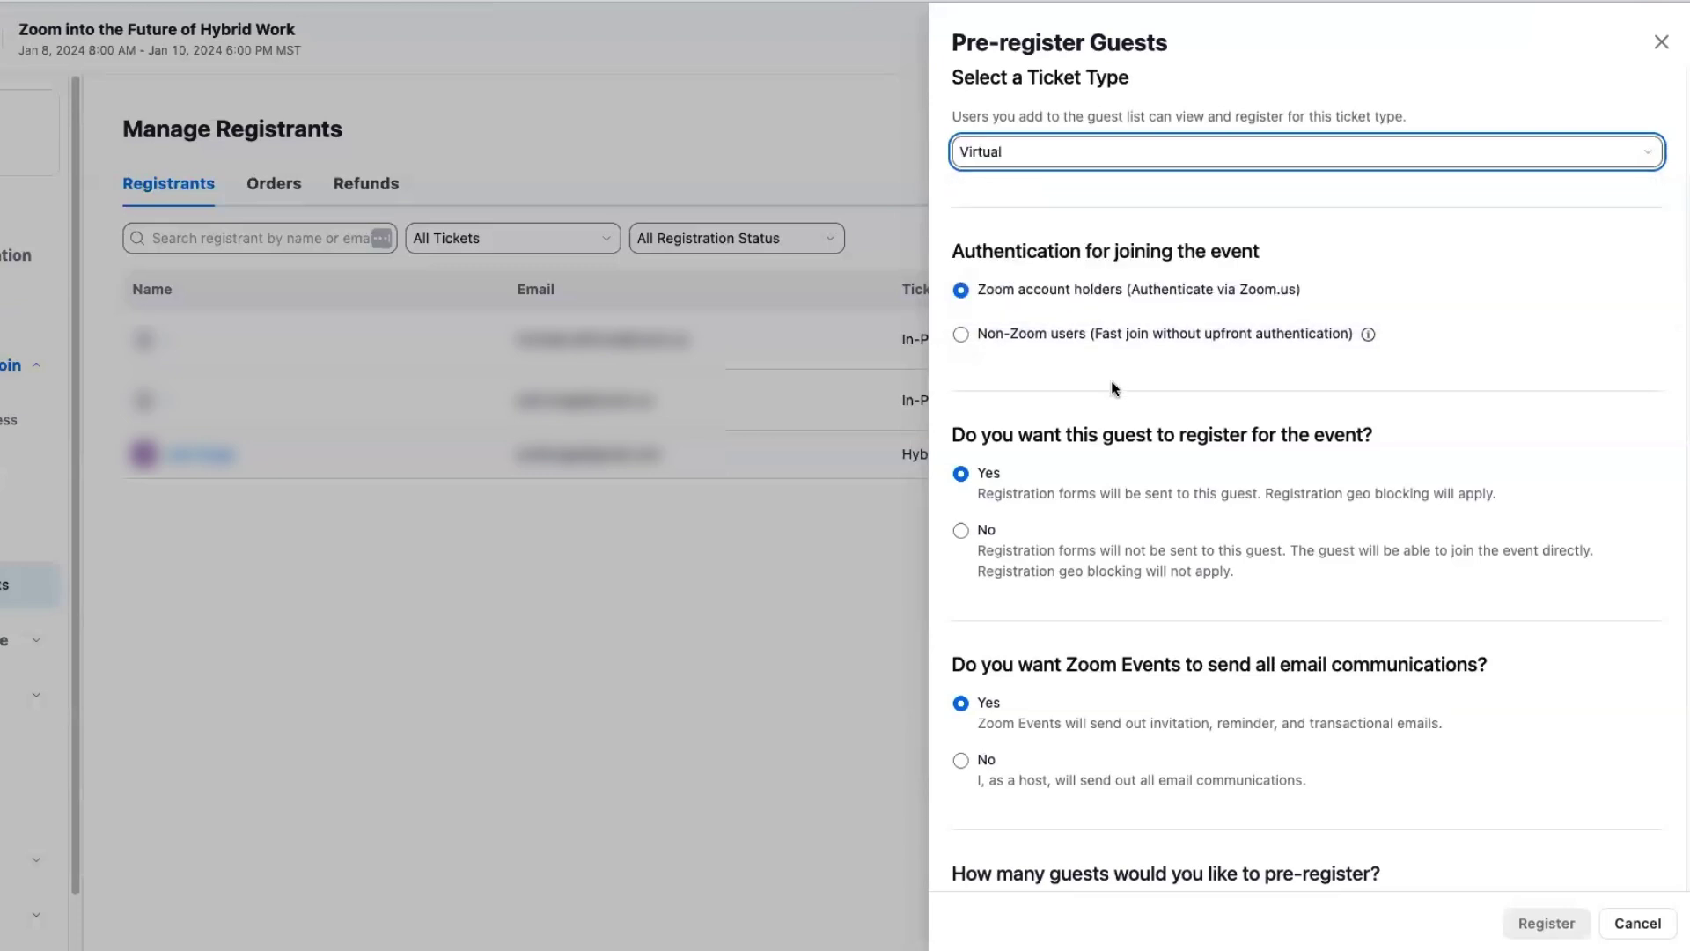
pyautogui.click(996, 334)
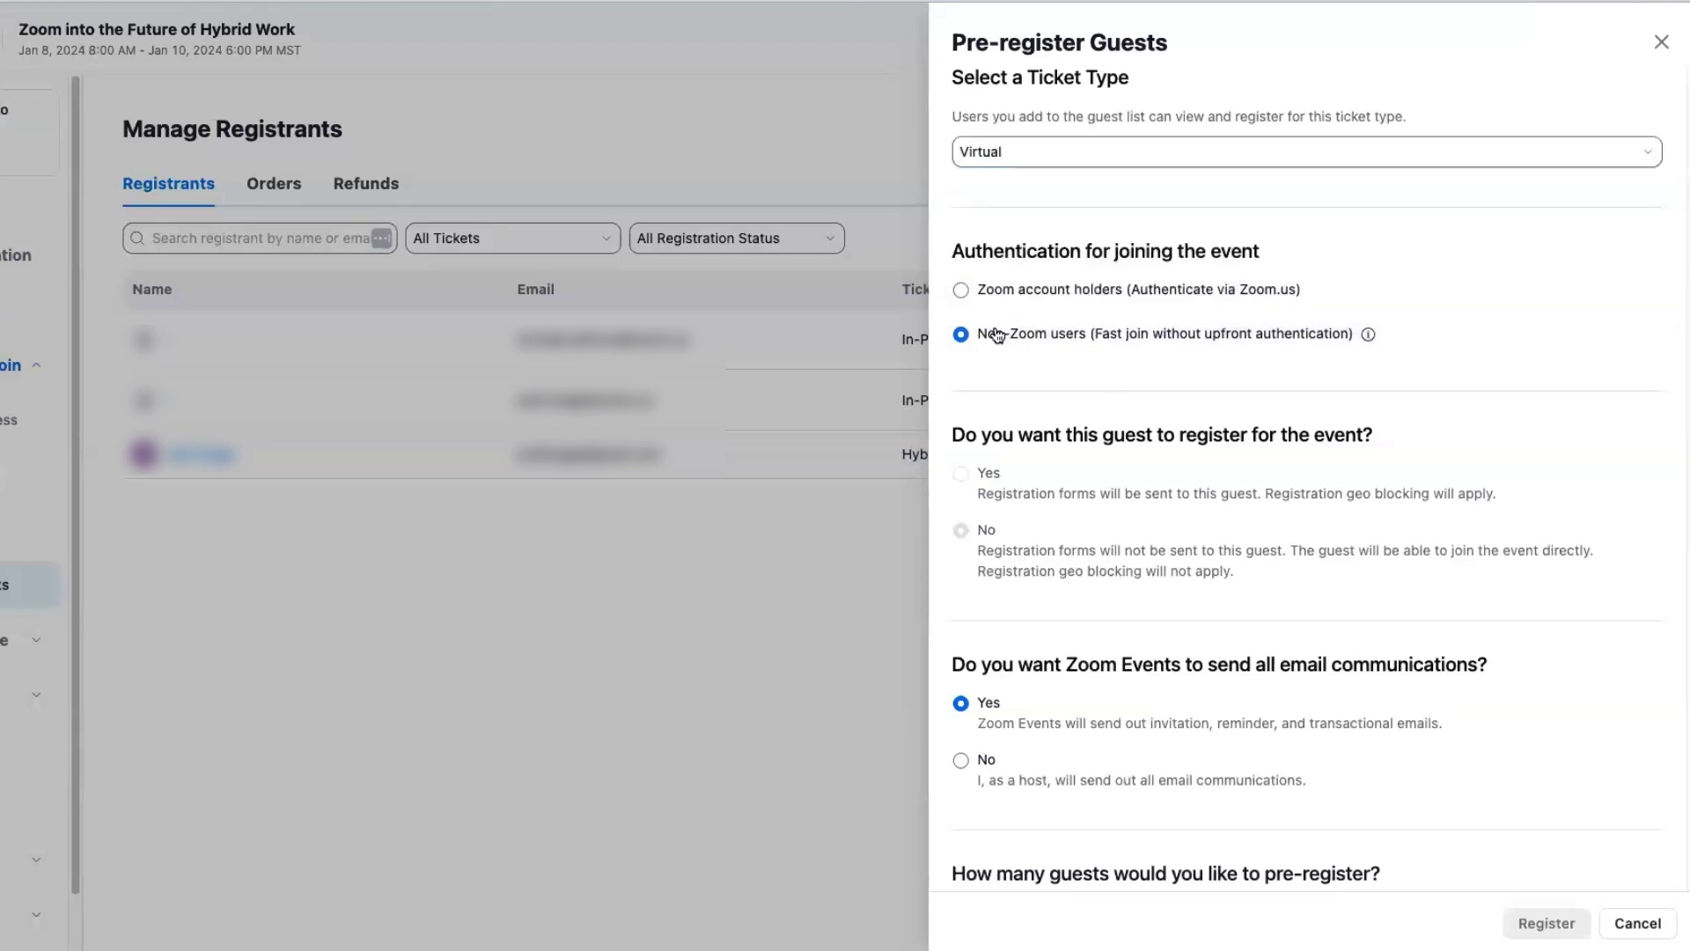
pyautogui.scroll(-3, 1064, 360)
pyautogui.scroll(-1, 1065, 360)
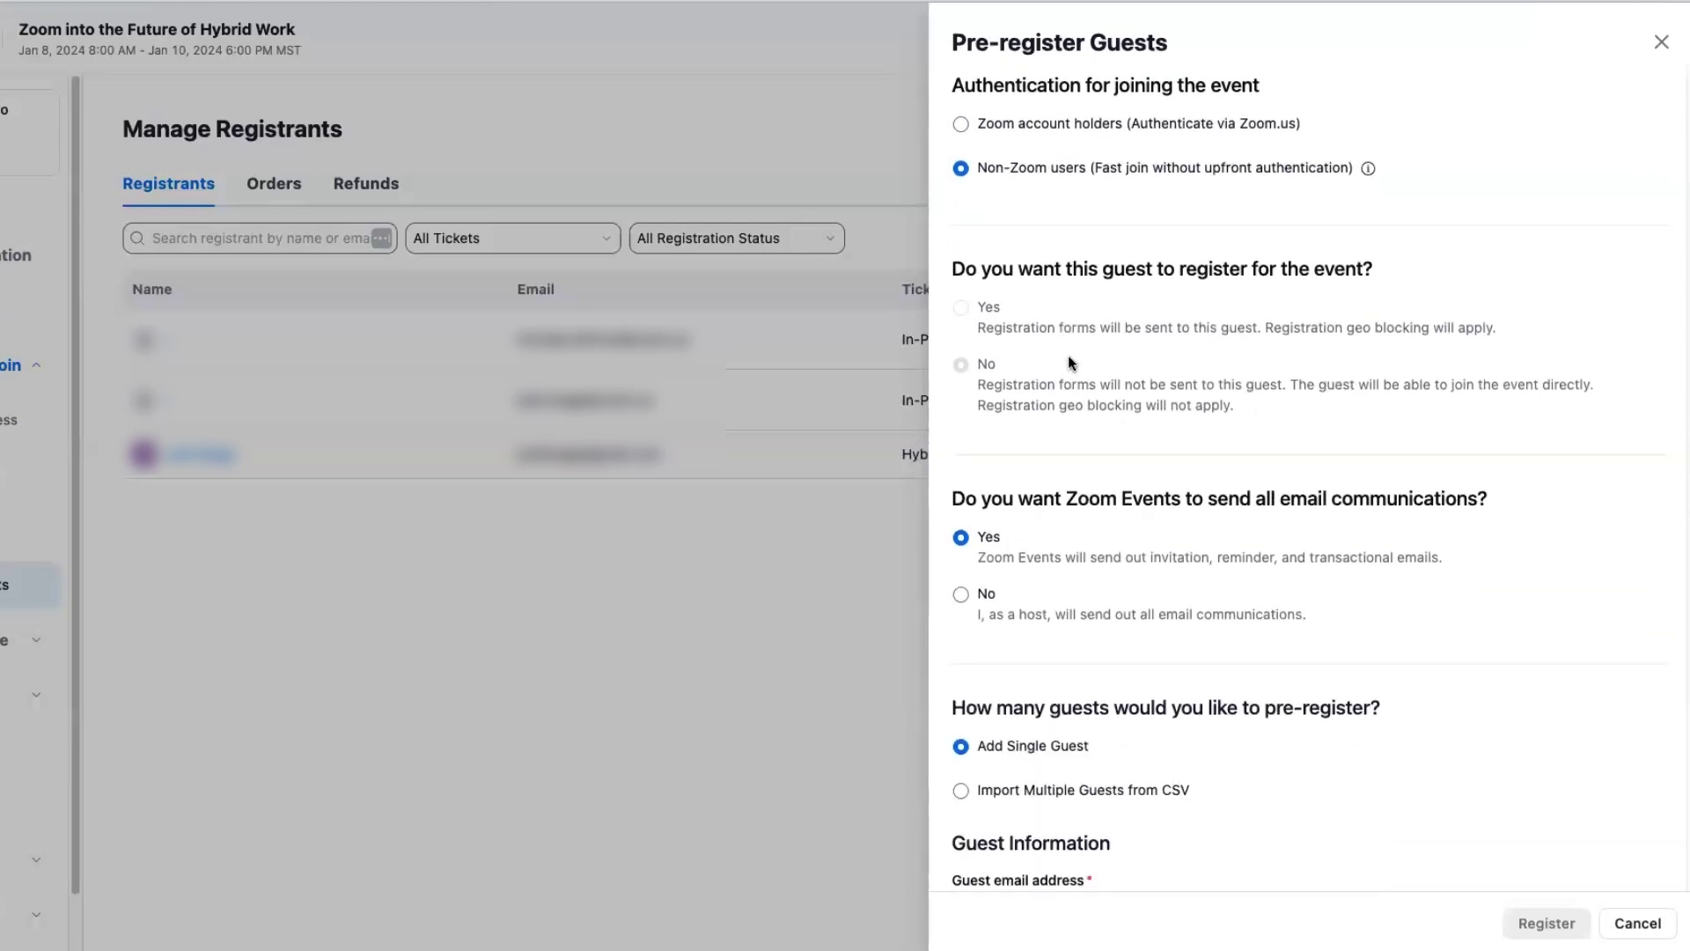
pyautogui.scroll(-3, 1068, 356)
pyautogui.scroll(-5, 1191, 371)
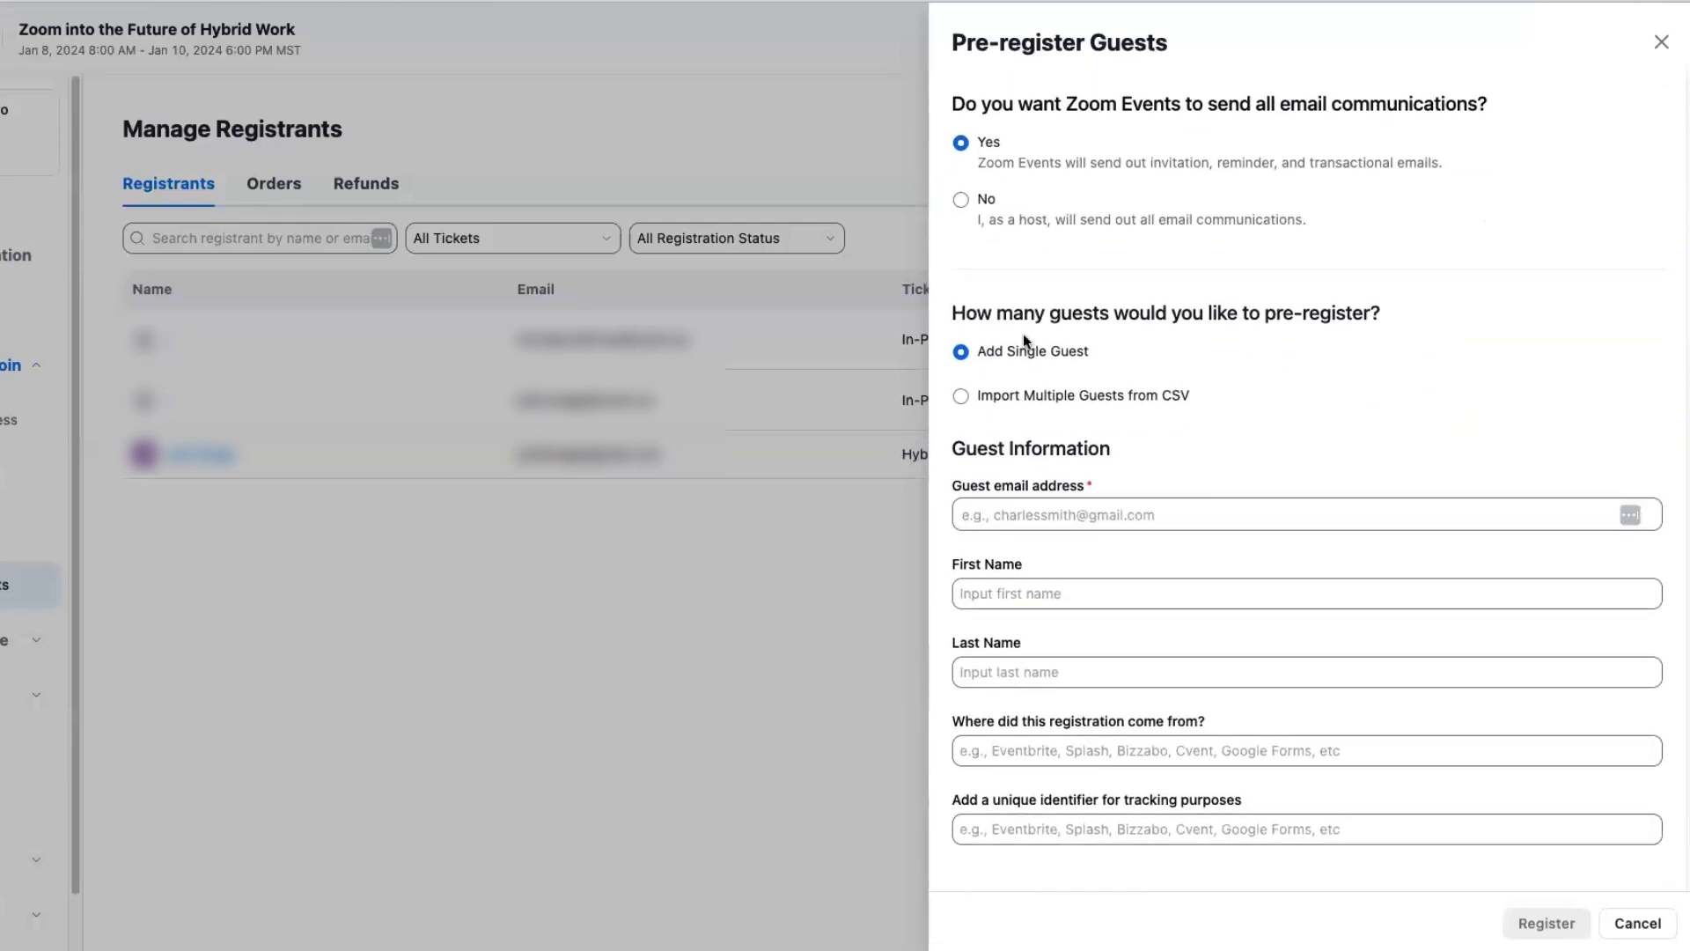